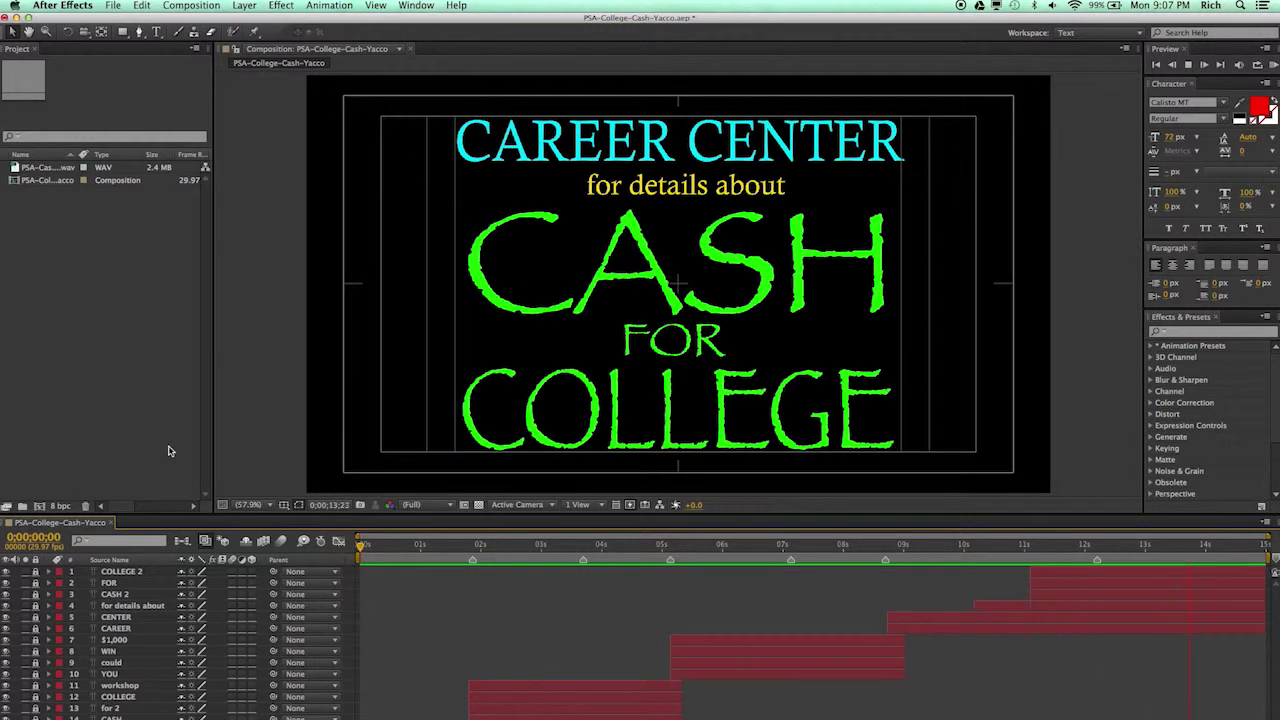
Step: Stop the preview and choose $1000.psd from the images folder as the file to import
{"action": "key", "text": "space"}
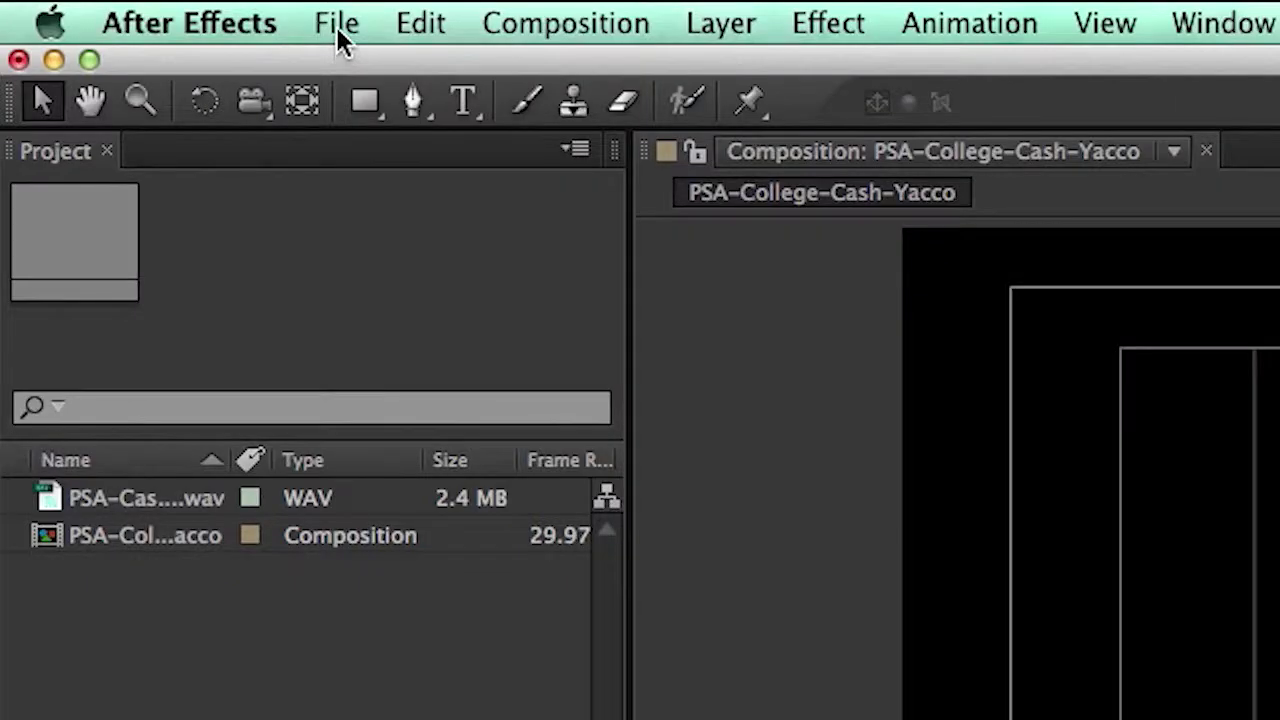
{"action": "left_click", "coordinate": [114, 7]}
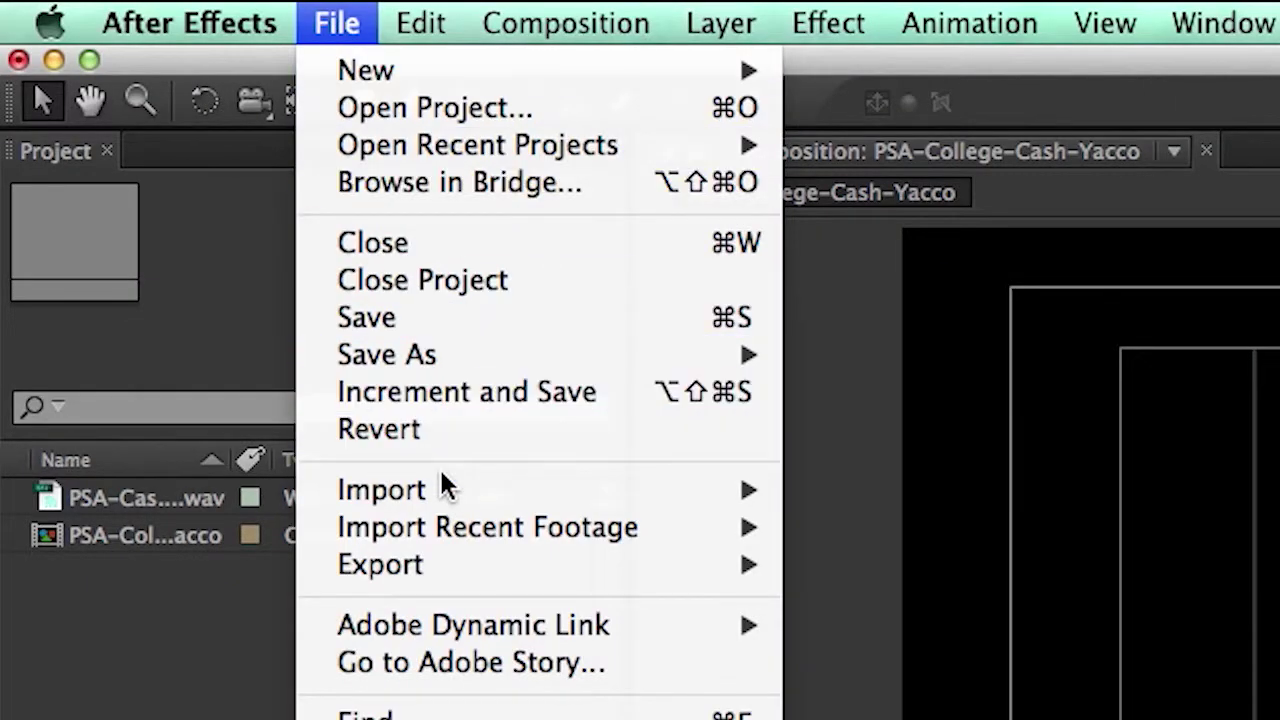
{"action": "mouse_move", "coordinate": [691, 503]}
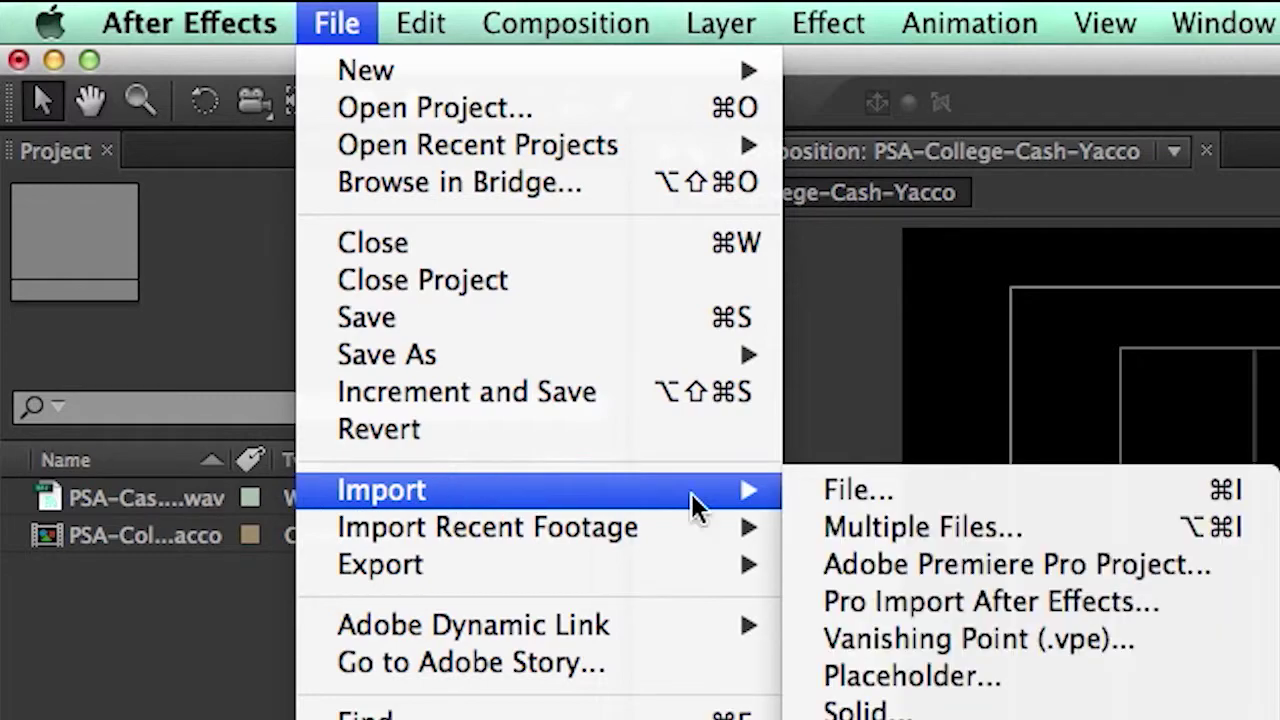
{"action": "left_click", "coordinate": [858, 497]}
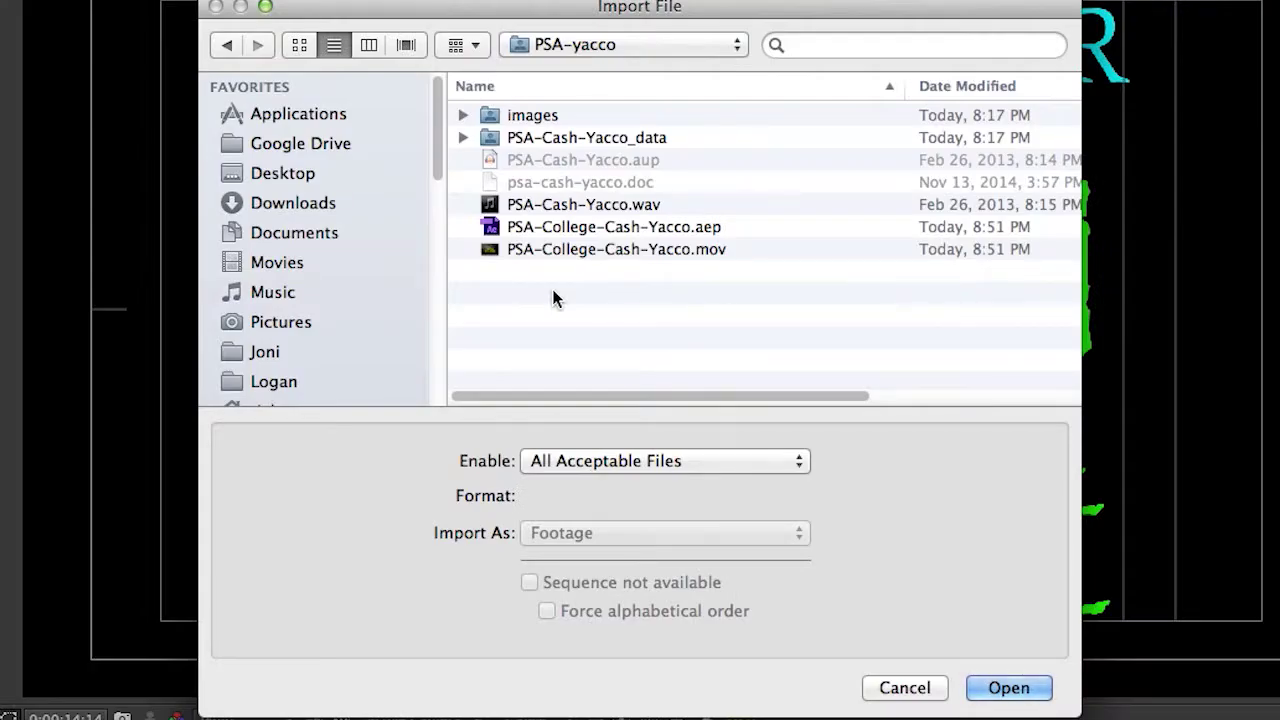
{"action": "double_click", "coordinate": [530, 118]}
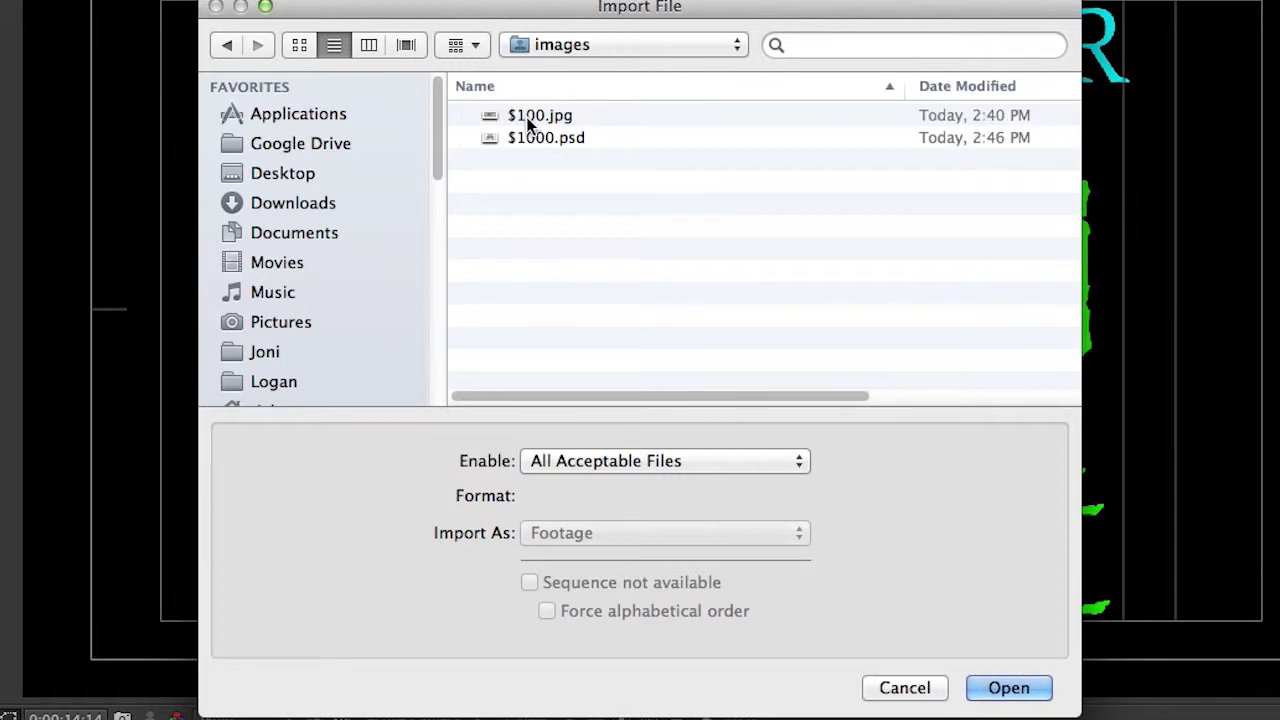
{"action": "left_click", "coordinate": [565, 140]}
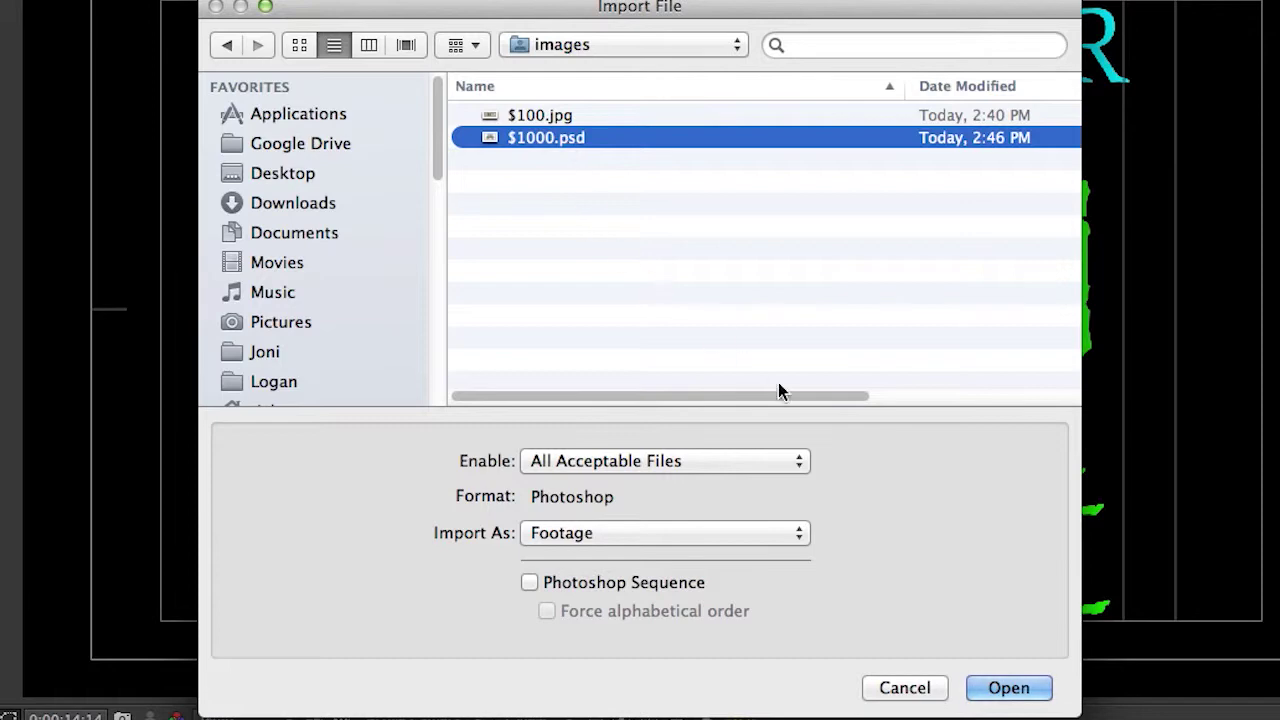
{"action": "left_click", "coordinate": [1008, 689]}
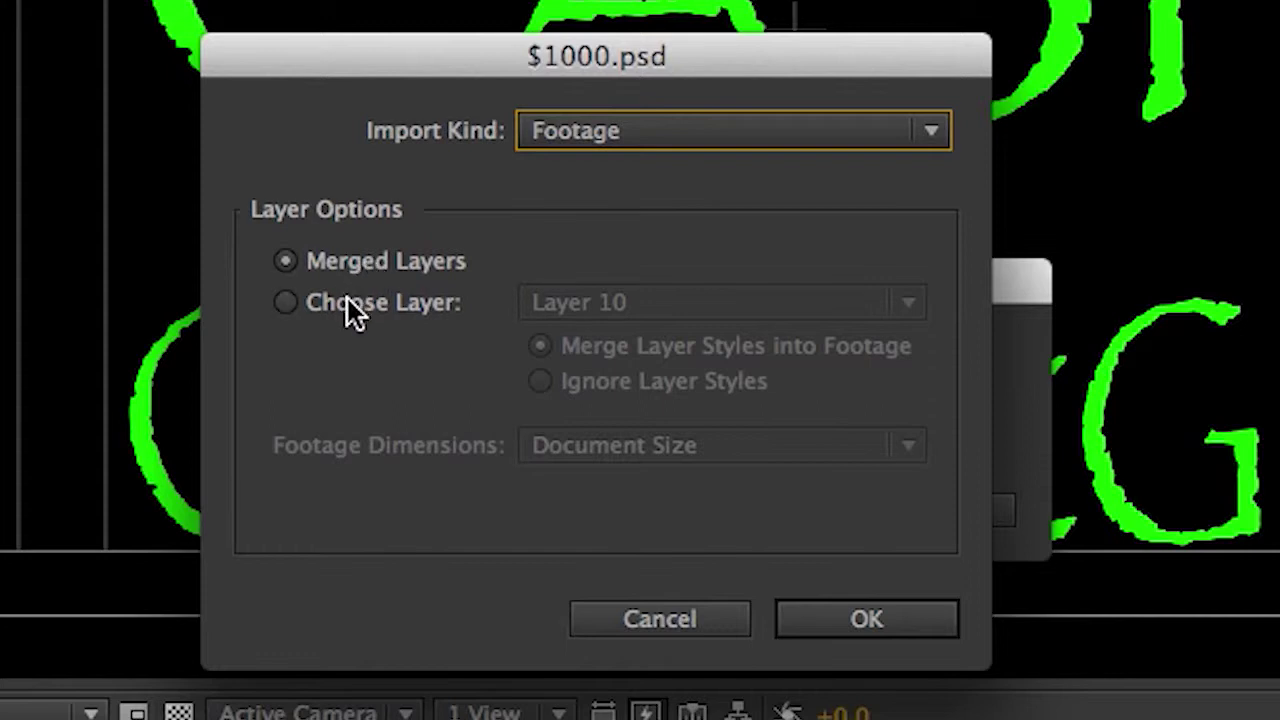
Step: Import the Photoshop file as Composition – Retain Layer Sizes with Editable Layer Styles
{"action": "left_click", "coordinate": [782, 134]}
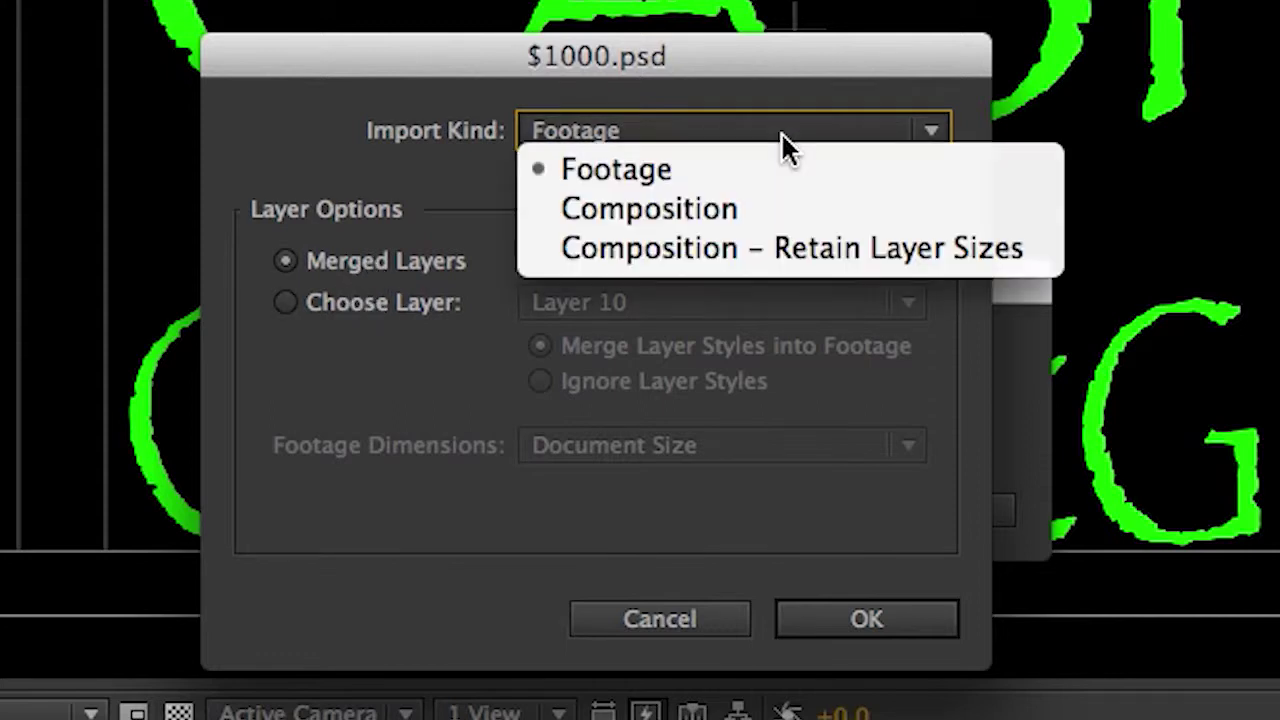
{"action": "left_click", "coordinate": [757, 208]}
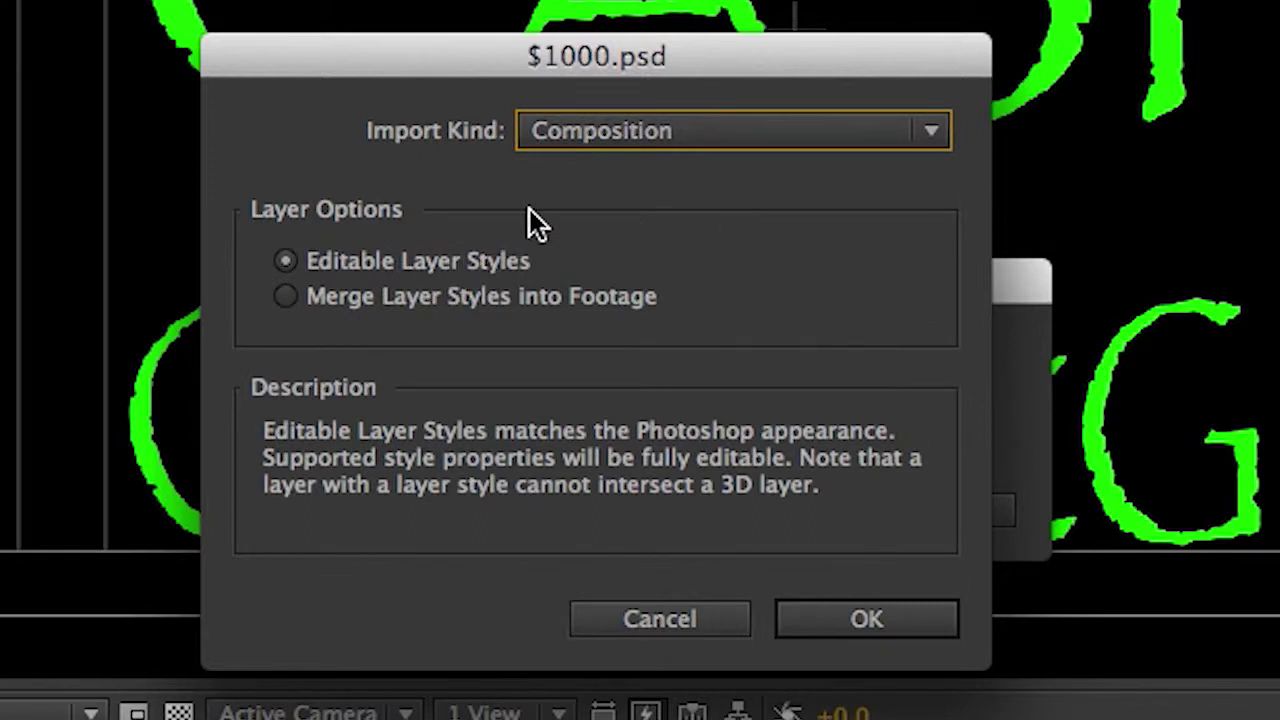
{"action": "left_click", "coordinate": [676, 147]}
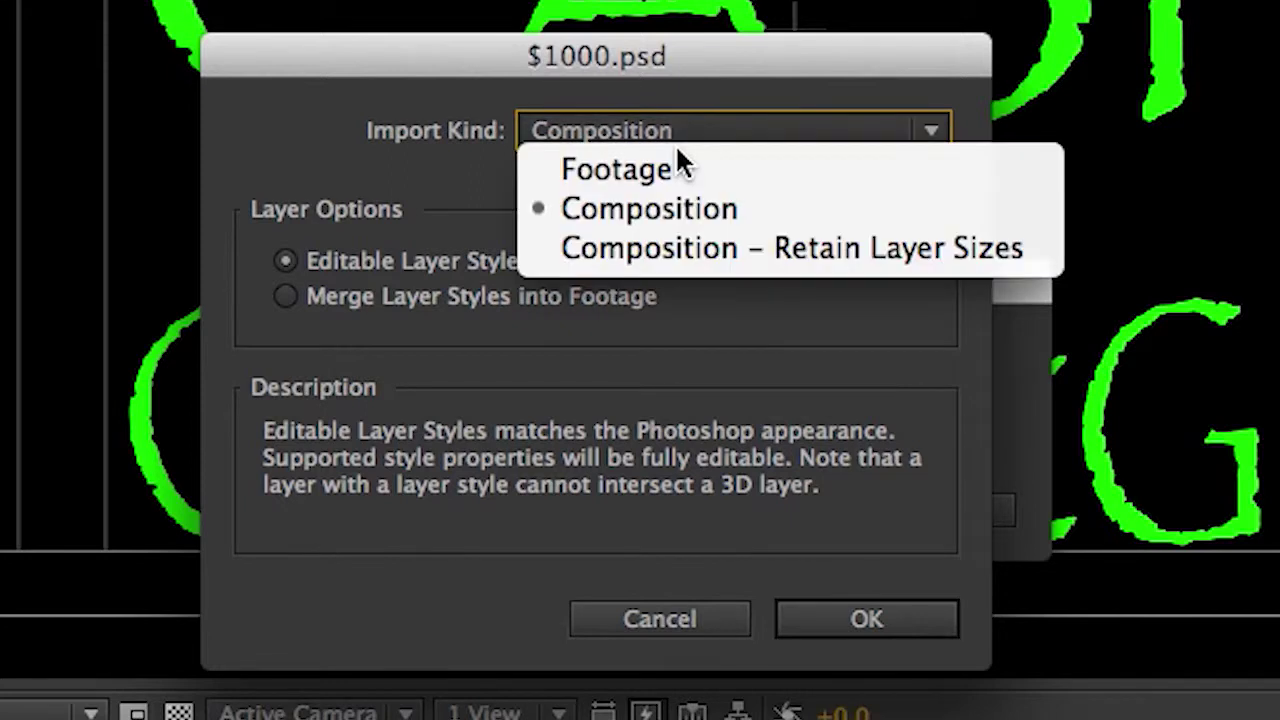
{"action": "left_click", "coordinate": [649, 258]}
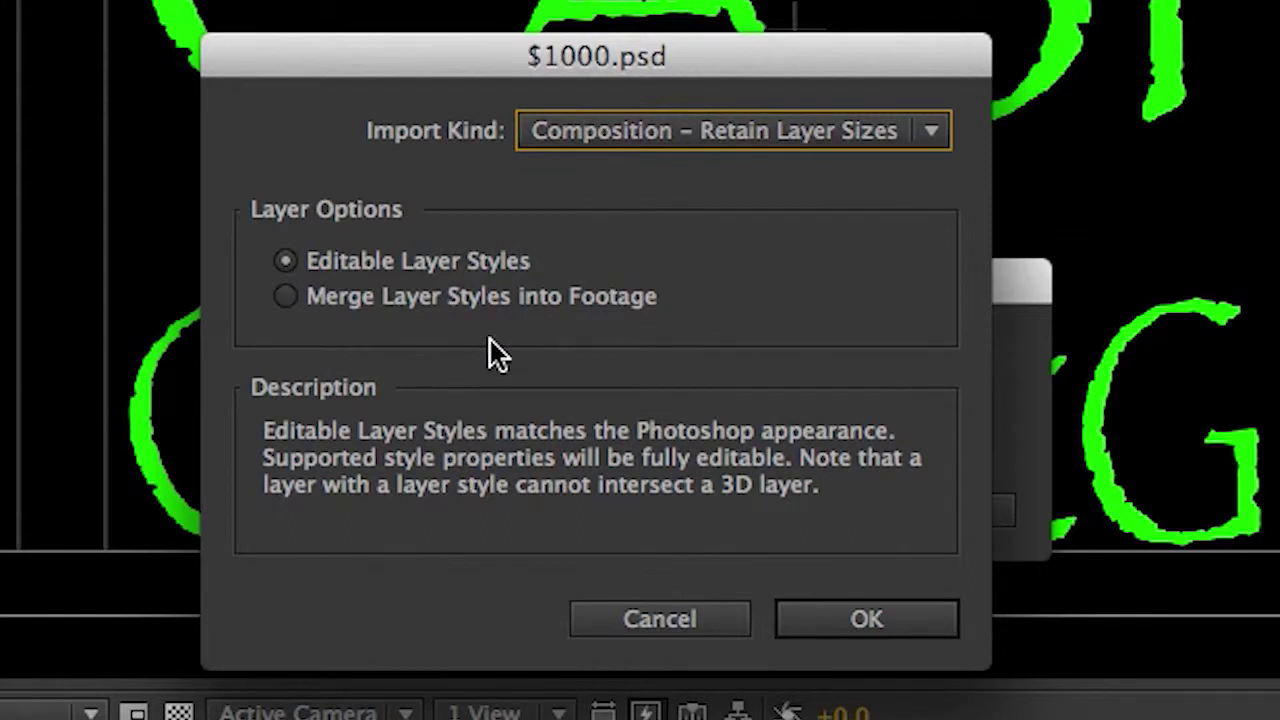
{"action": "left_click", "coordinate": [908, 622]}
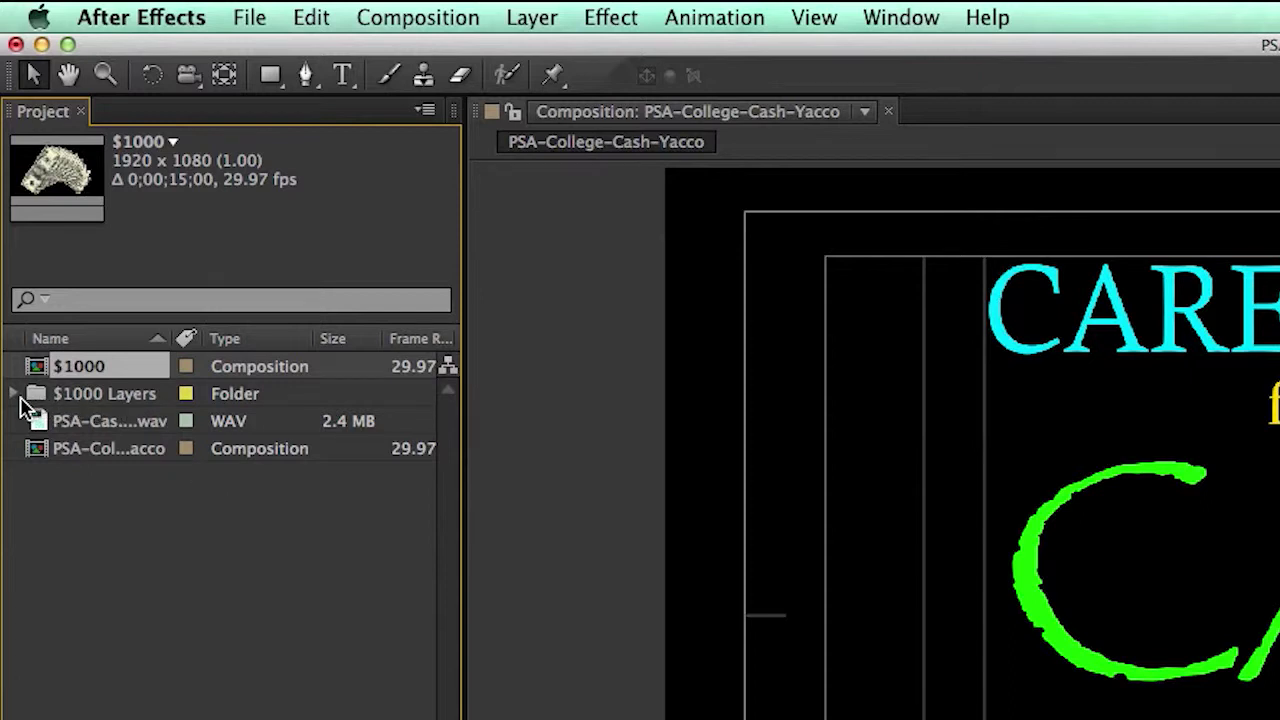
Step: Check the contents of the $1000 Layers folder and open the $1000 composition
{"action": "left_click", "coordinate": [15, 394]}
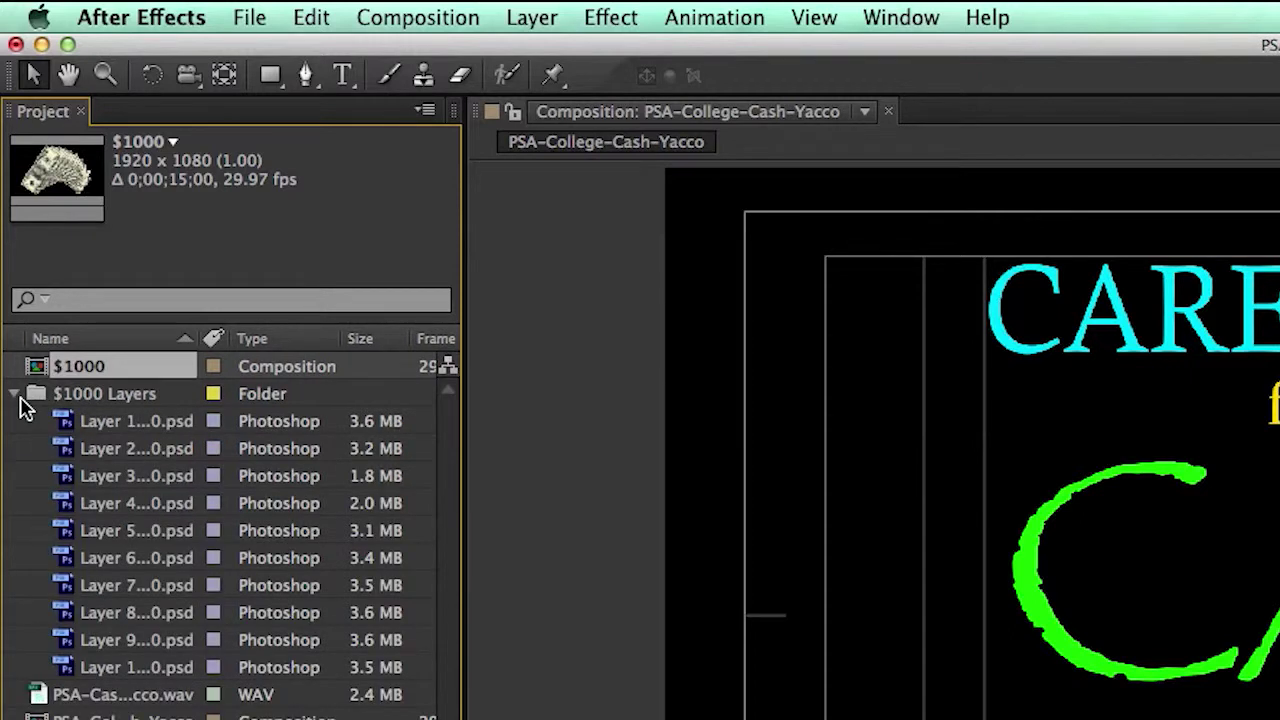
{"action": "left_click", "coordinate": [16, 395]}
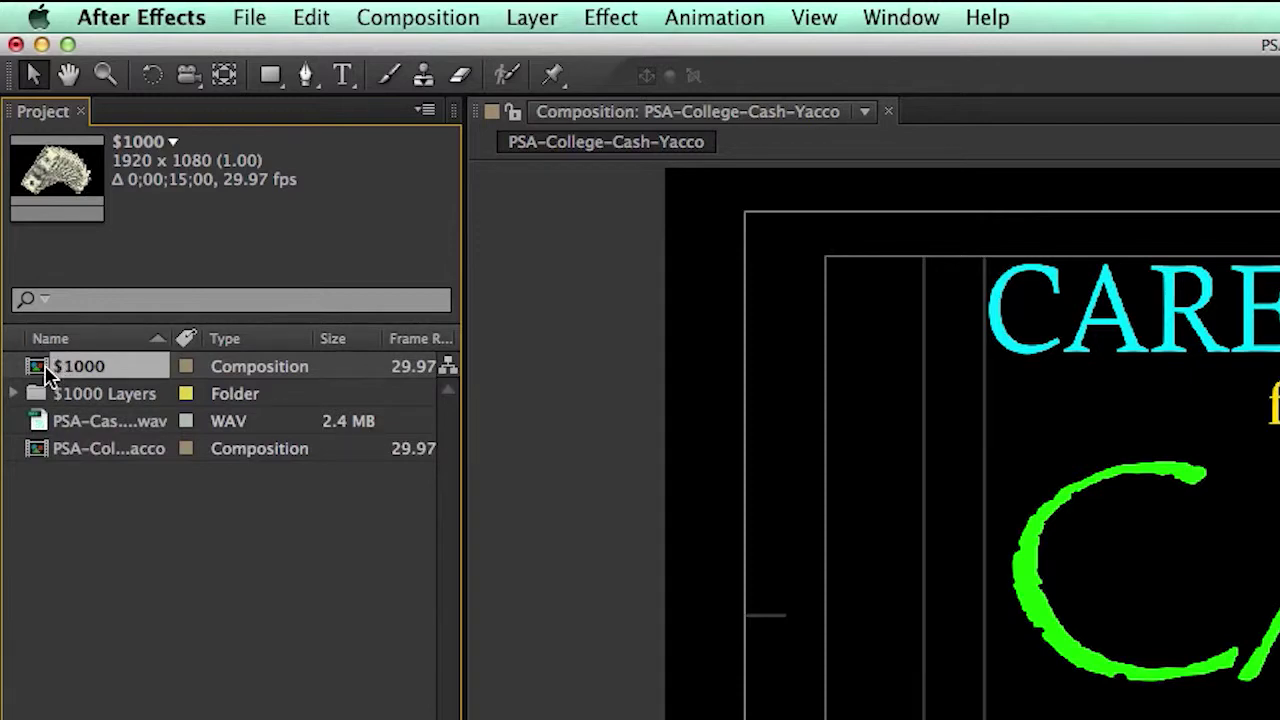
{"action": "double_click", "coordinate": [45, 368]}
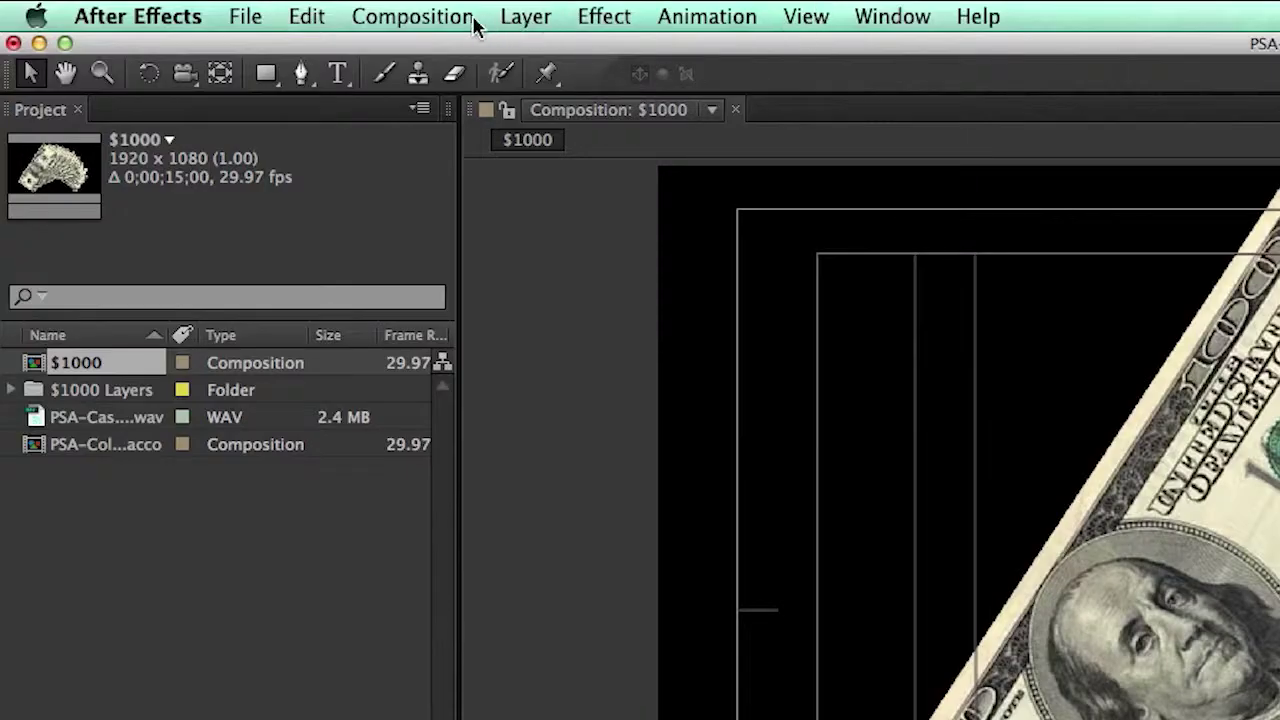
Step: Set the duration of the $1000 composition to 0;00;10;00
{"action": "left_click", "coordinate": [460, 22]}
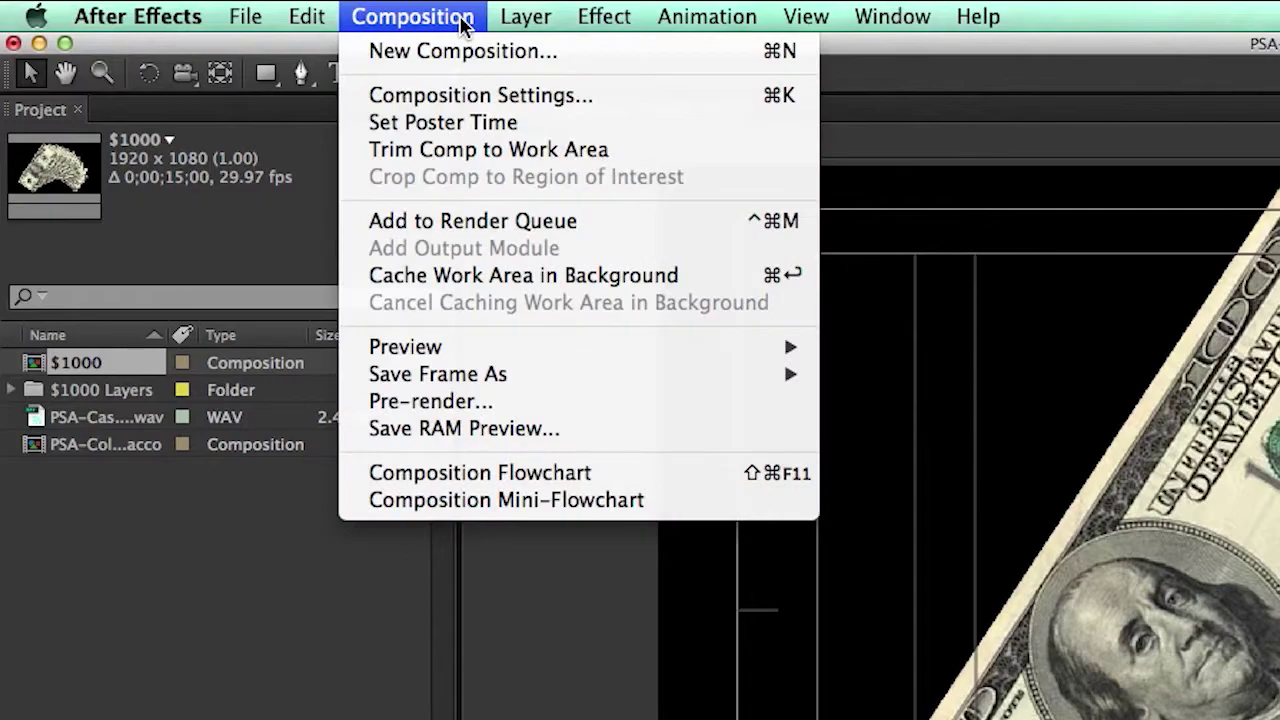
{"action": "left_click", "coordinate": [435, 94]}
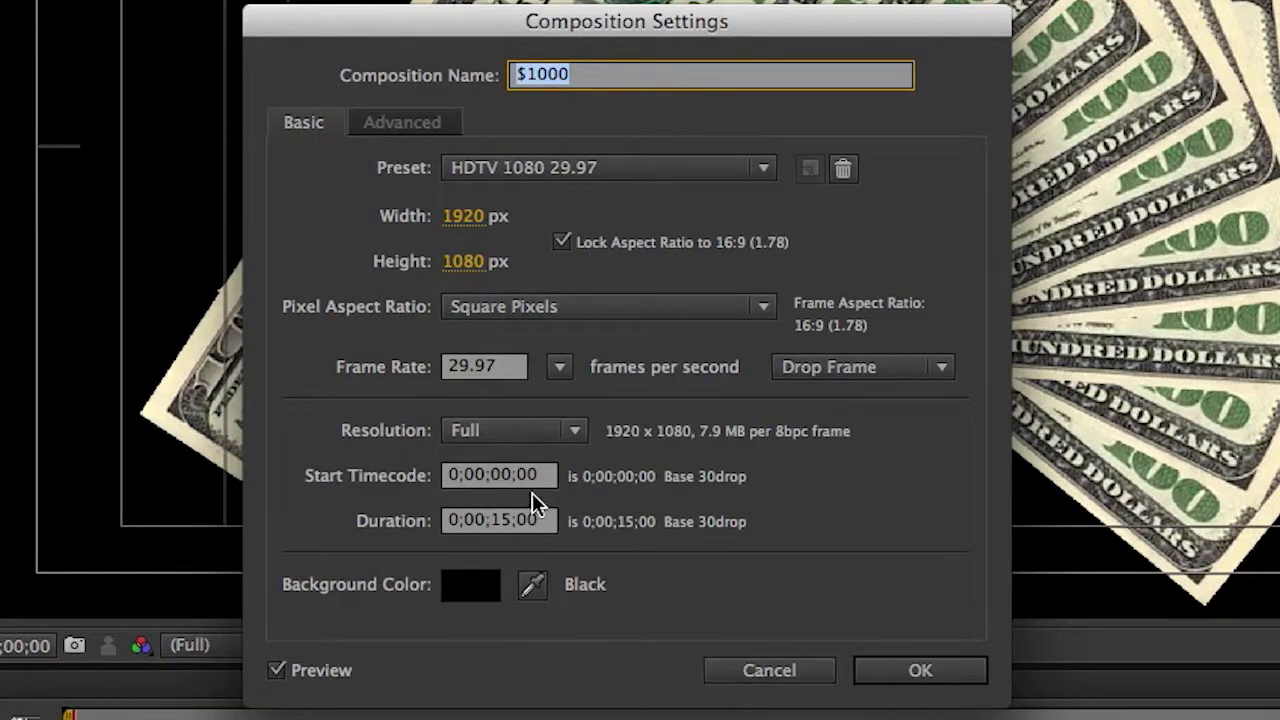
{"action": "left_click", "coordinate": [513, 519]}
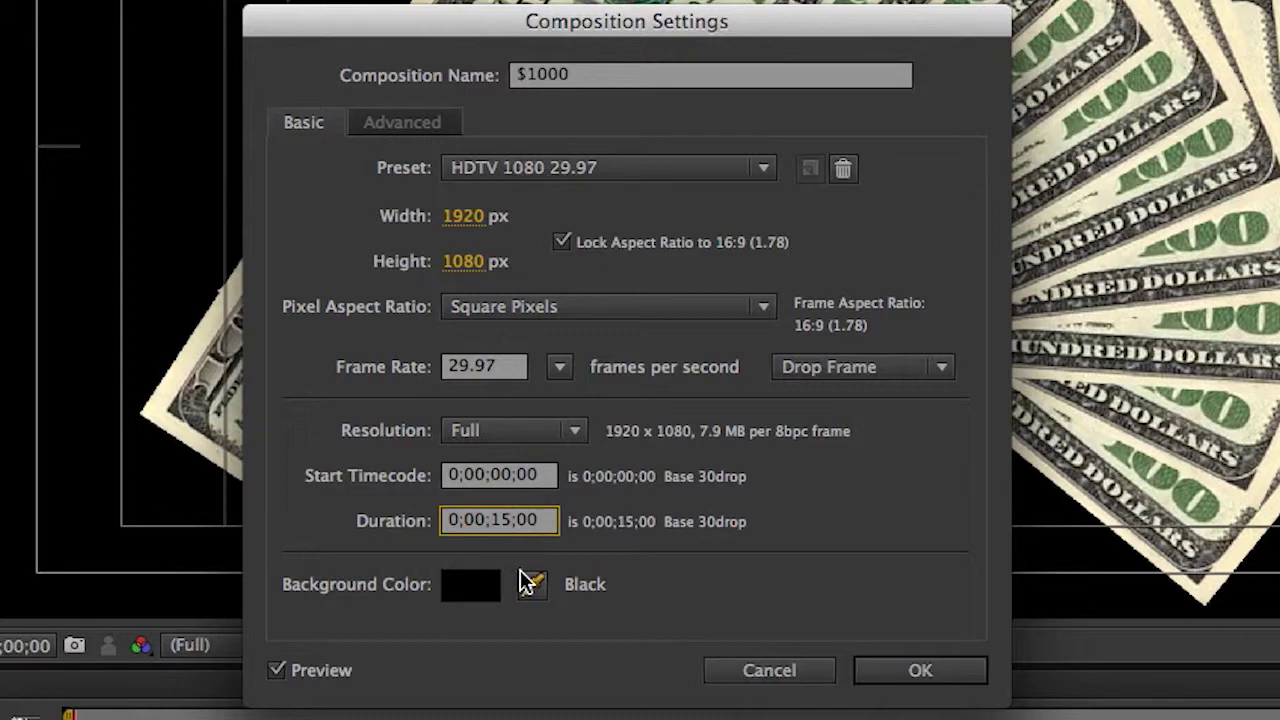
{"action": "key", "text": "BackSpace"}
{"action": "key", "text": "BackSpace"}
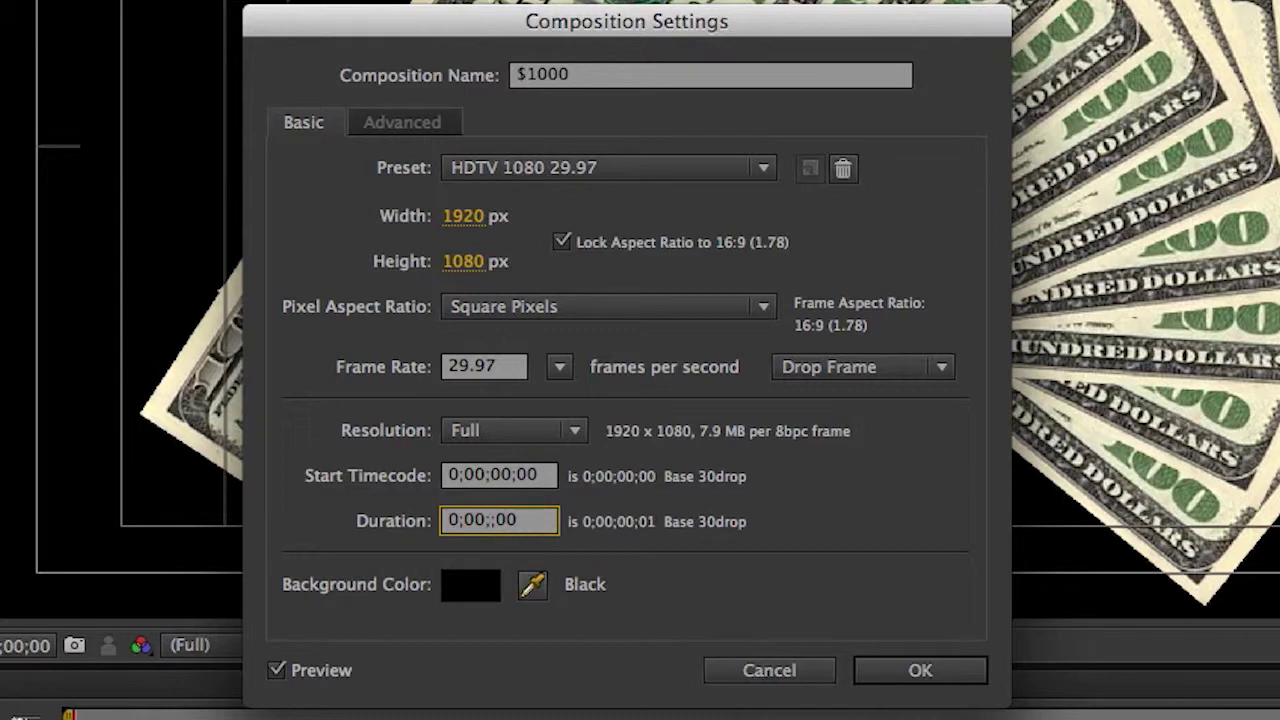
{"action": "type", "text": "10"}
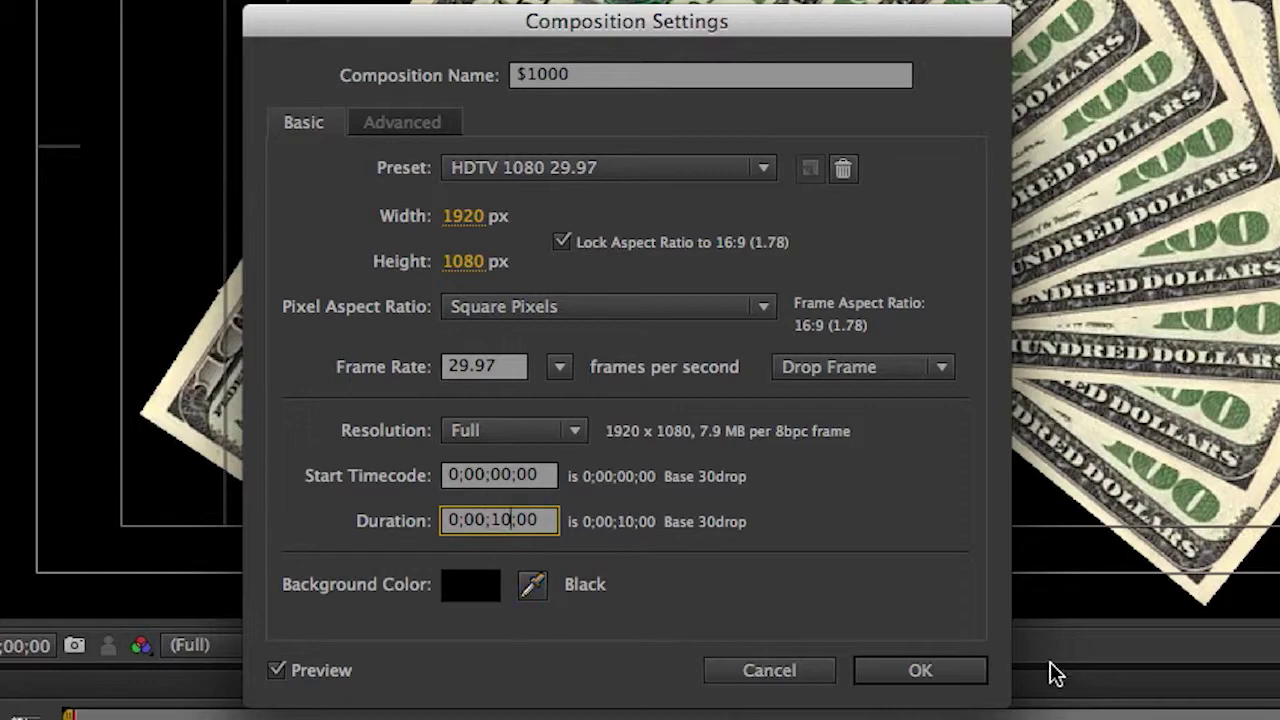
{"action": "left_click", "coordinate": [964, 674]}
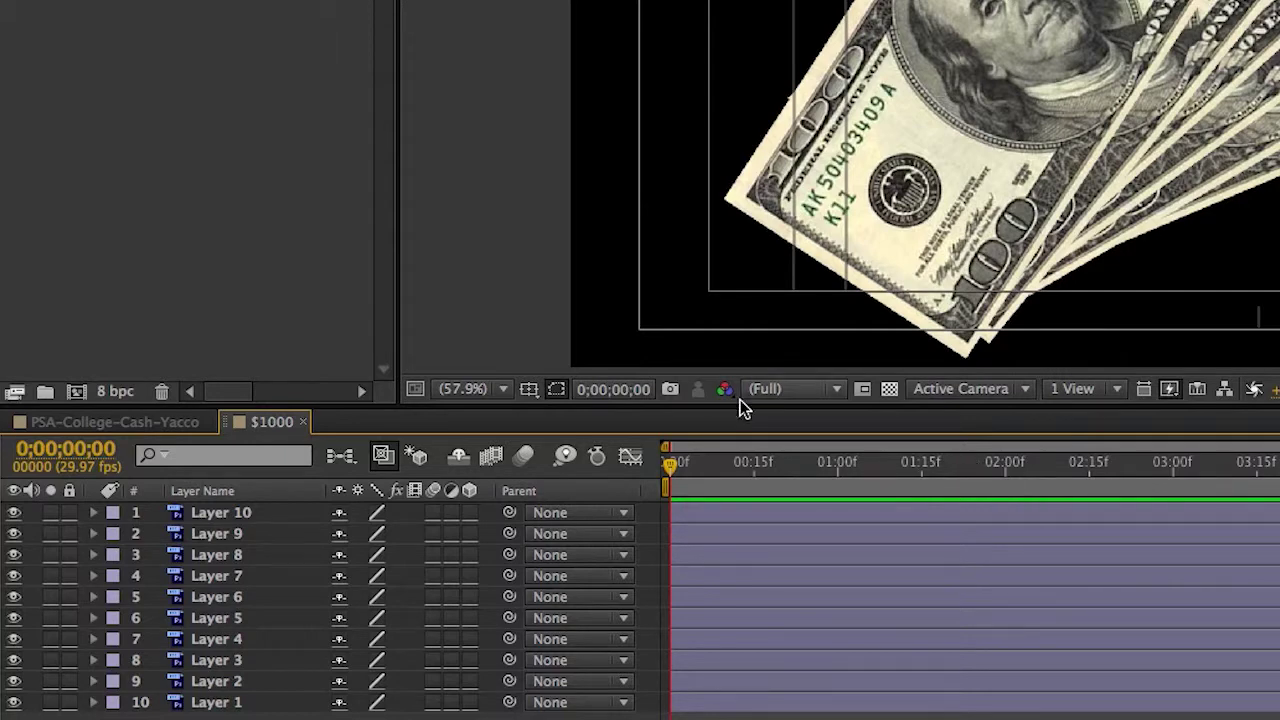
Step: Stagger Layers 2 through 10 in ascending order so each starts slightly after the layer below, and preview the fanning bills
{"action": "left_click", "coordinate": [686, 688]}
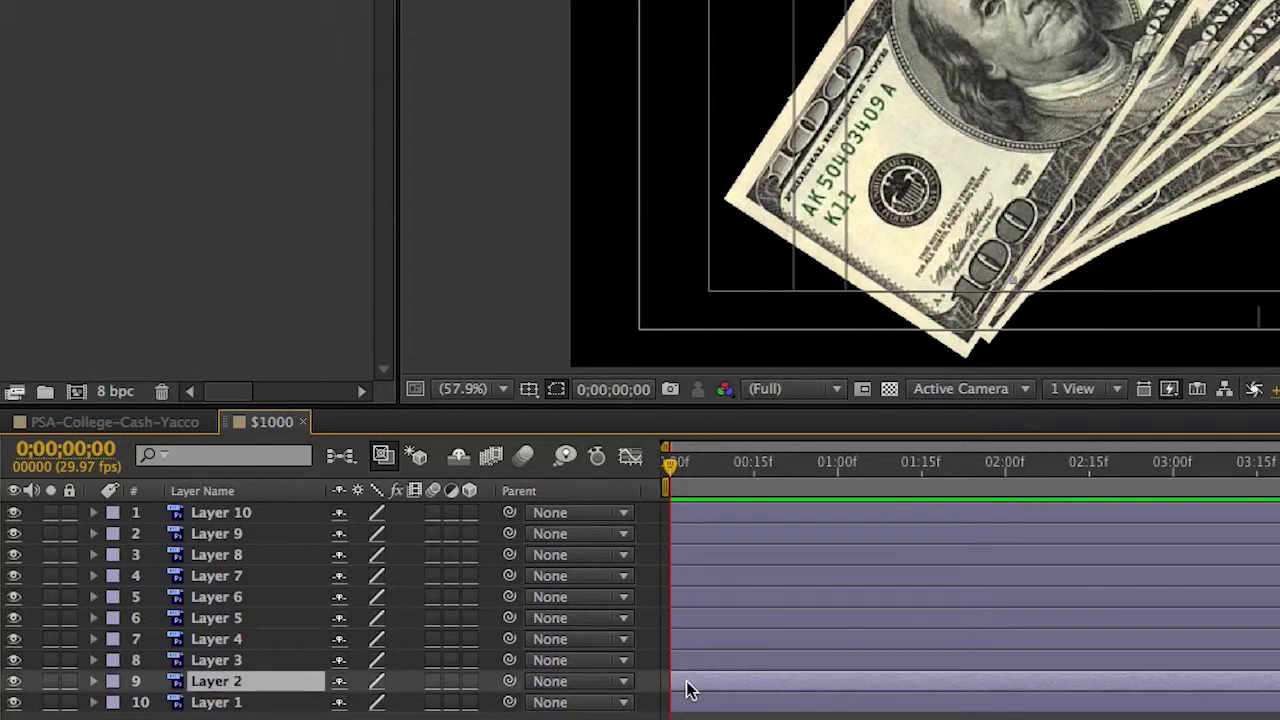
{"action": "left_click", "coordinate": [684, 710]}
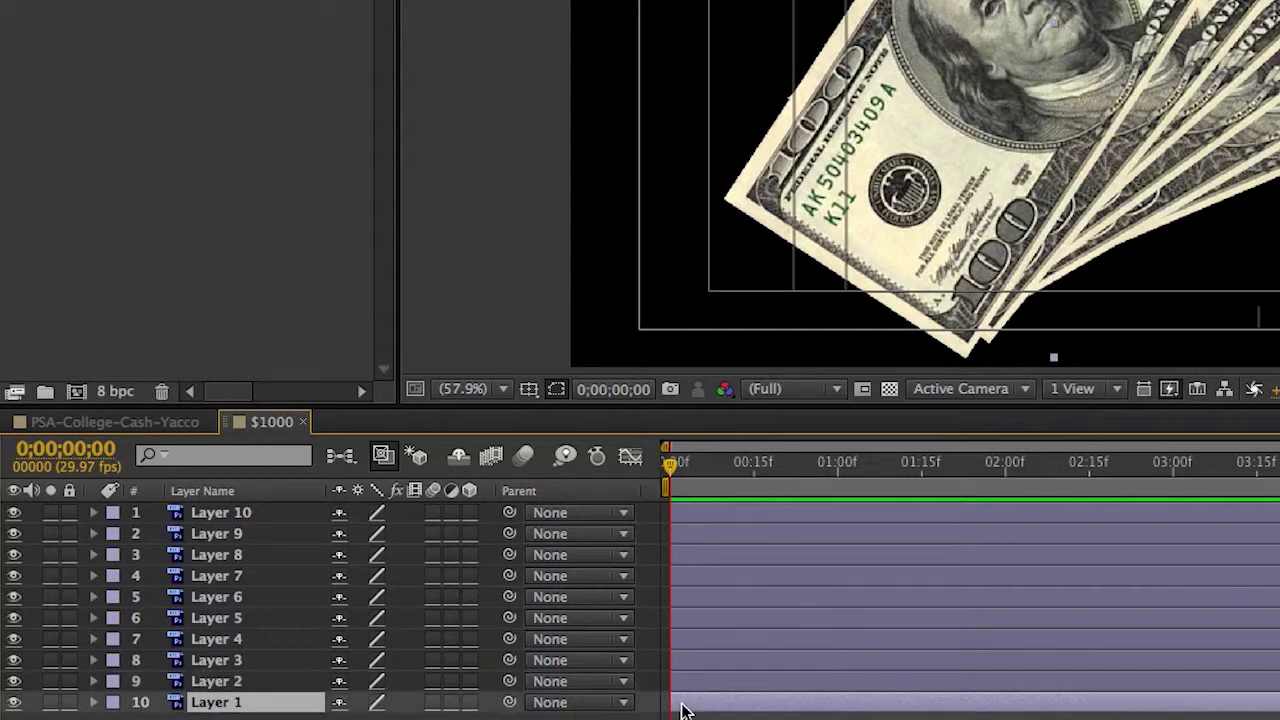
{"action": "left_click", "coordinate": [690, 684]}
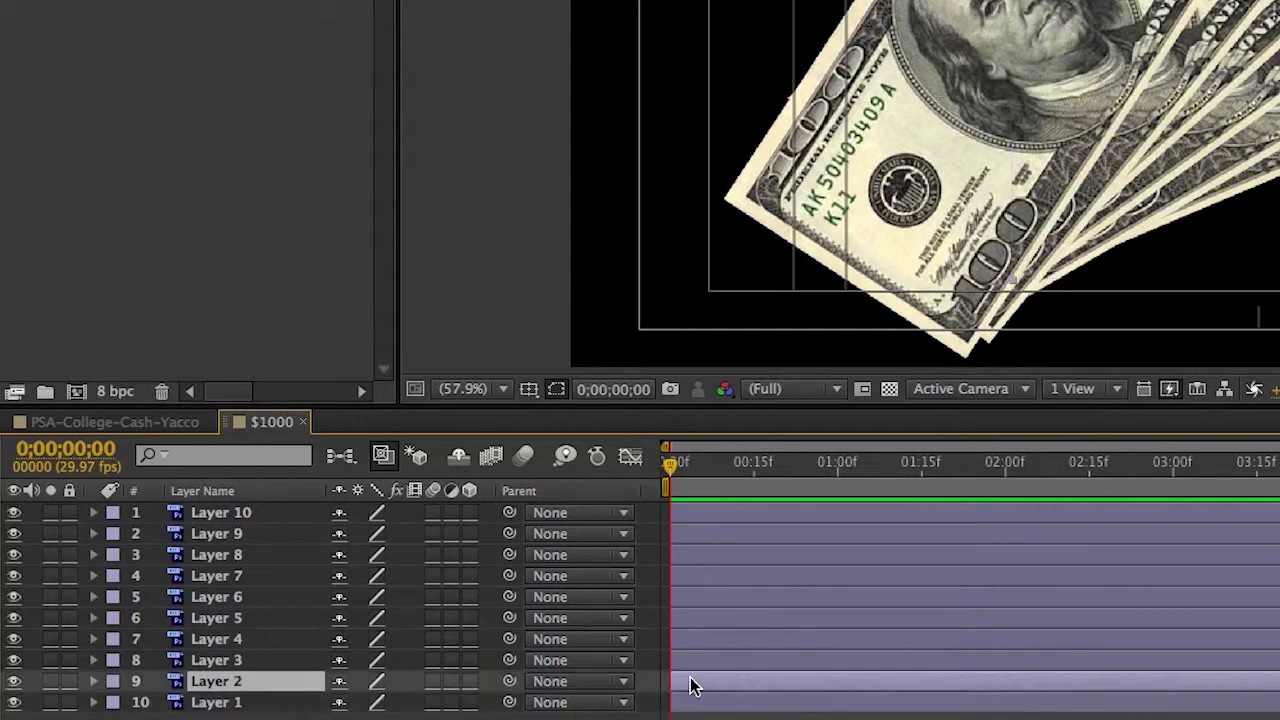
{"action": "left_click_drag", "start_coordinate": [698, 686], "coordinate": [702, 686]}
{"action": "left_click", "coordinate": [702, 660]}
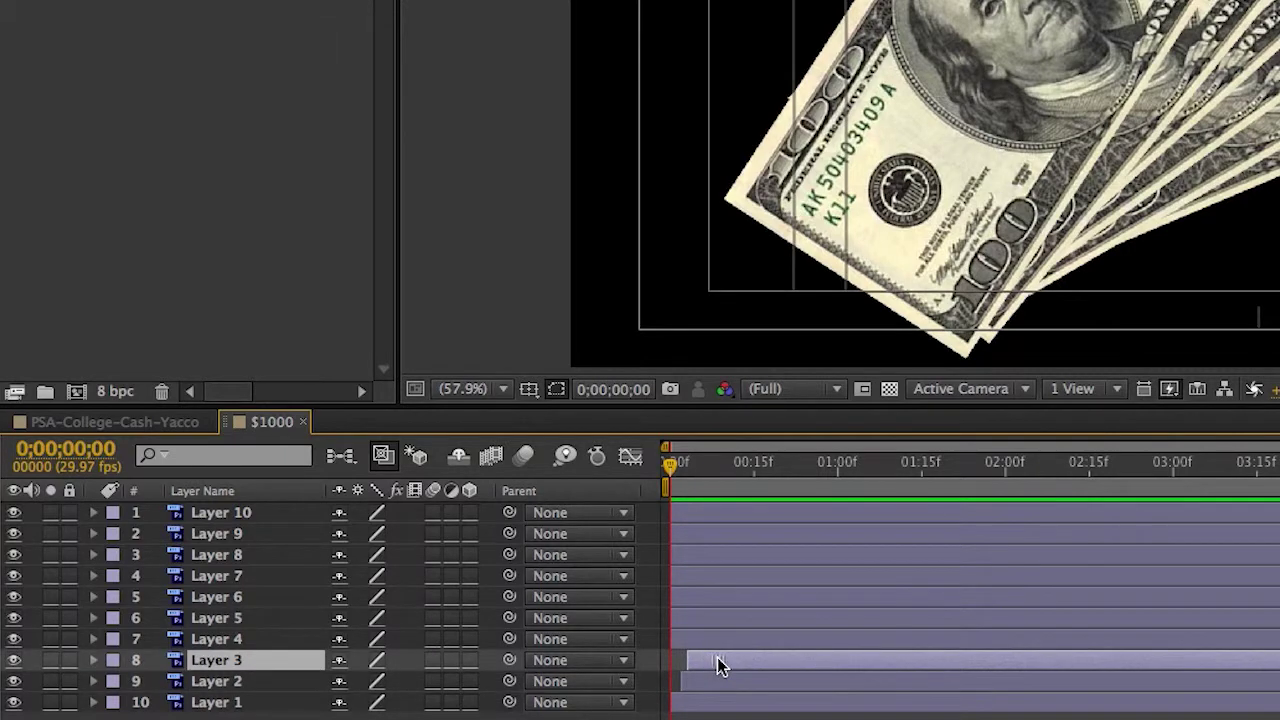
{"action": "left_click_drag", "start_coordinate": [715, 639], "coordinate": [737, 643]}
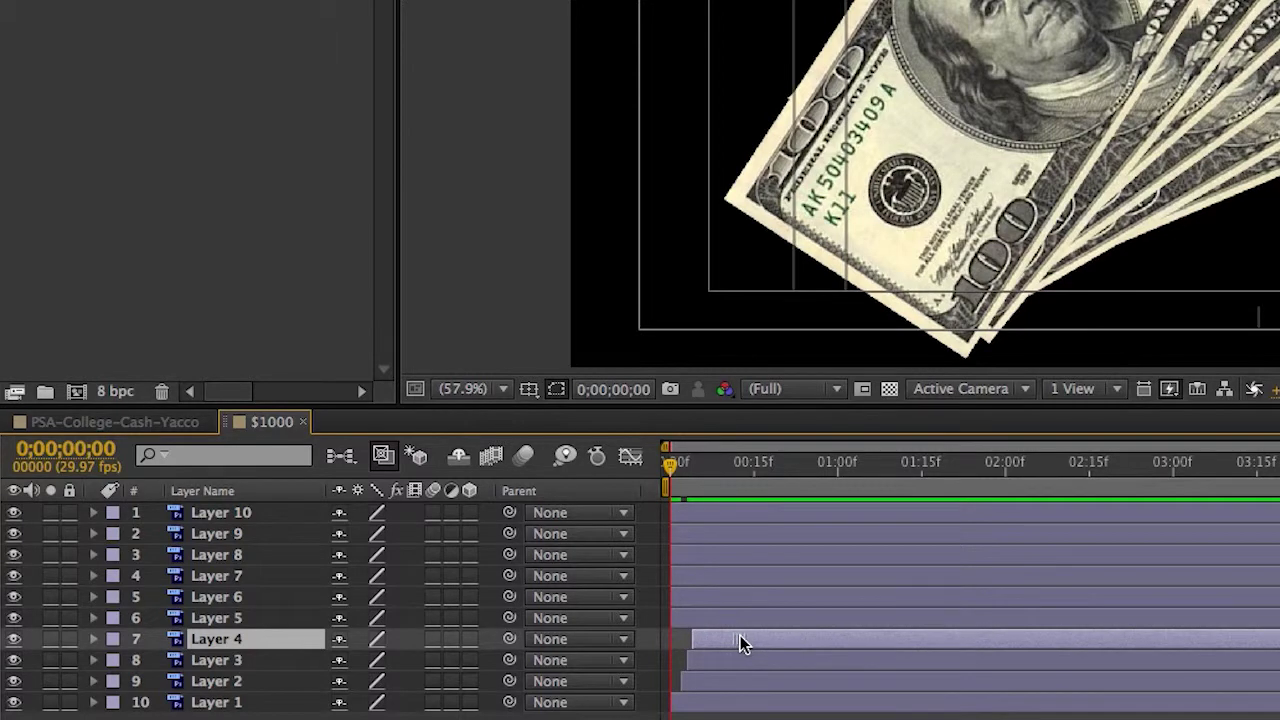
{"action": "left_click_drag", "start_coordinate": [724, 618], "coordinate": [758, 591]}
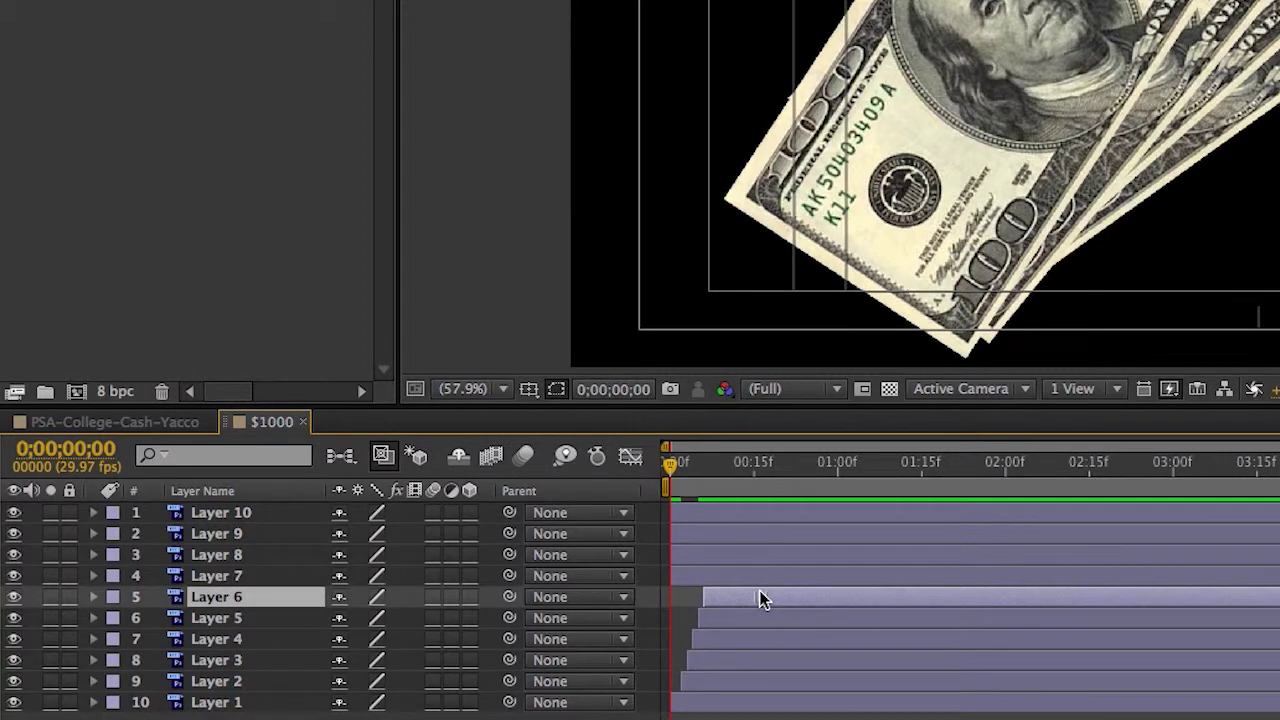
{"action": "left_click_drag", "start_coordinate": [736, 573], "coordinate": [794, 556]}
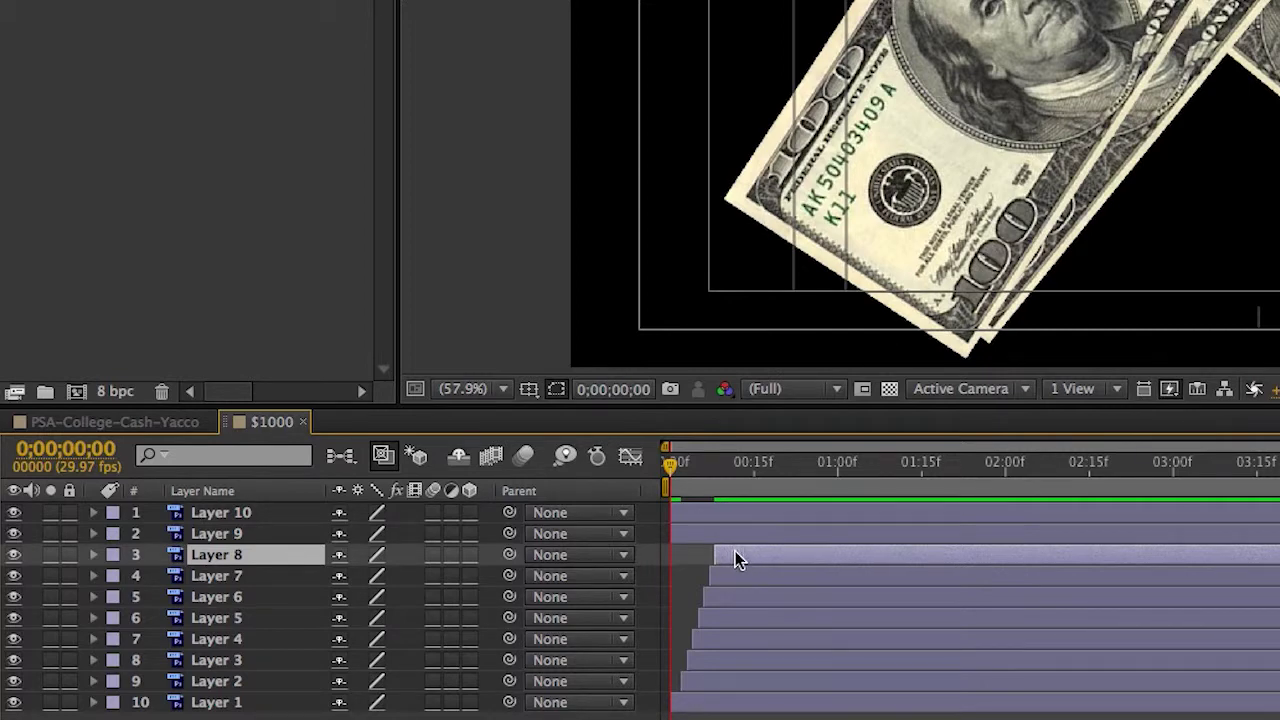
{"action": "left_click_drag", "start_coordinate": [732, 531], "coordinate": [783, 537]}
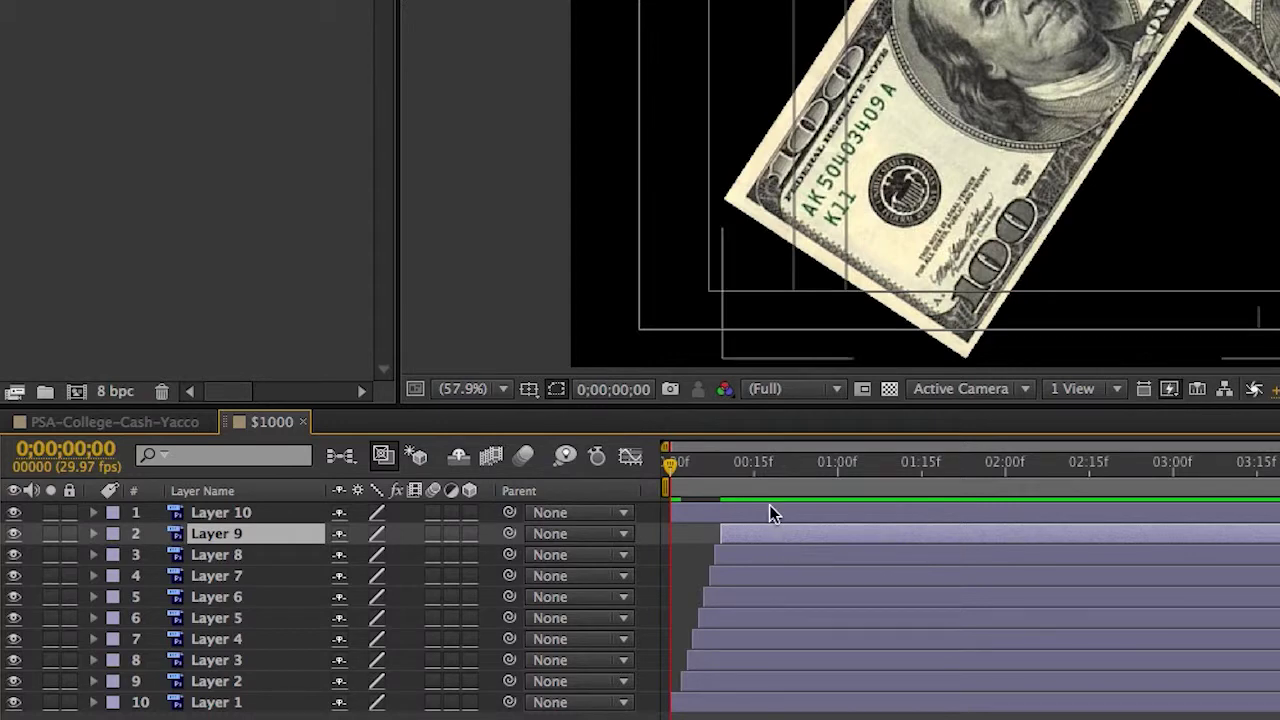
{"action": "left_click_drag", "start_coordinate": [738, 505], "coordinate": [797, 517]}
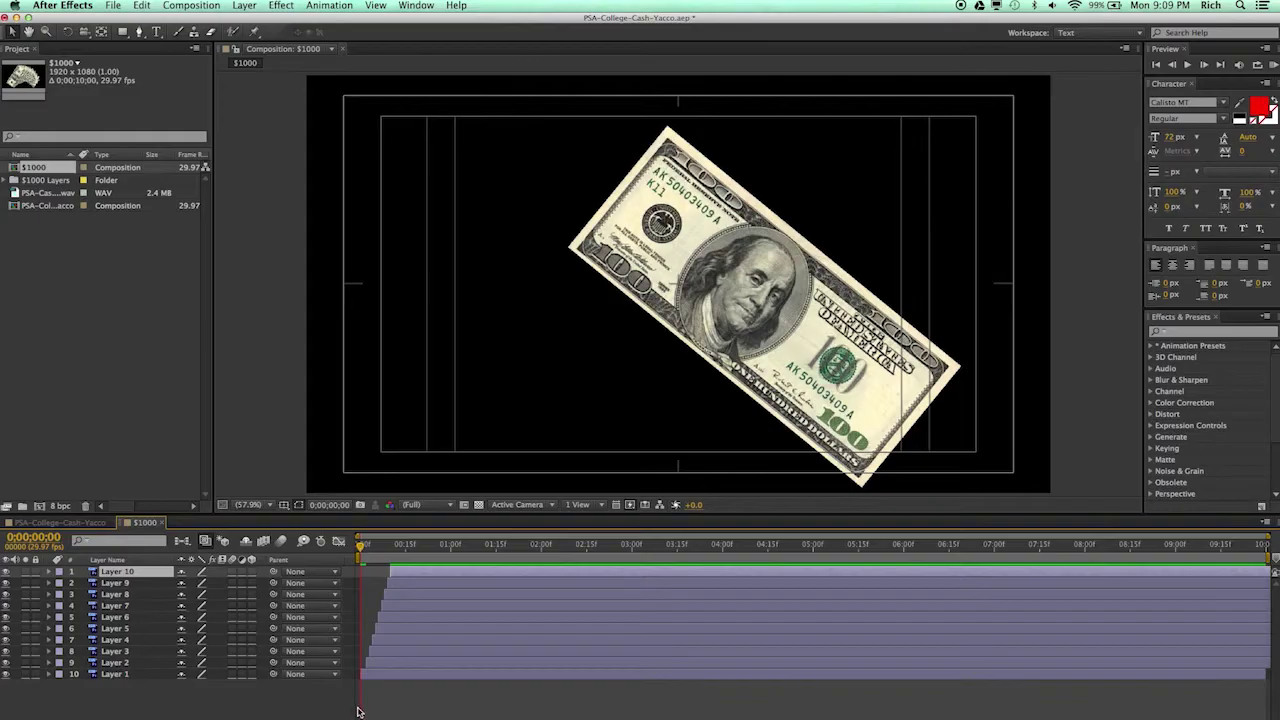
{"action": "key", "text": "space"}
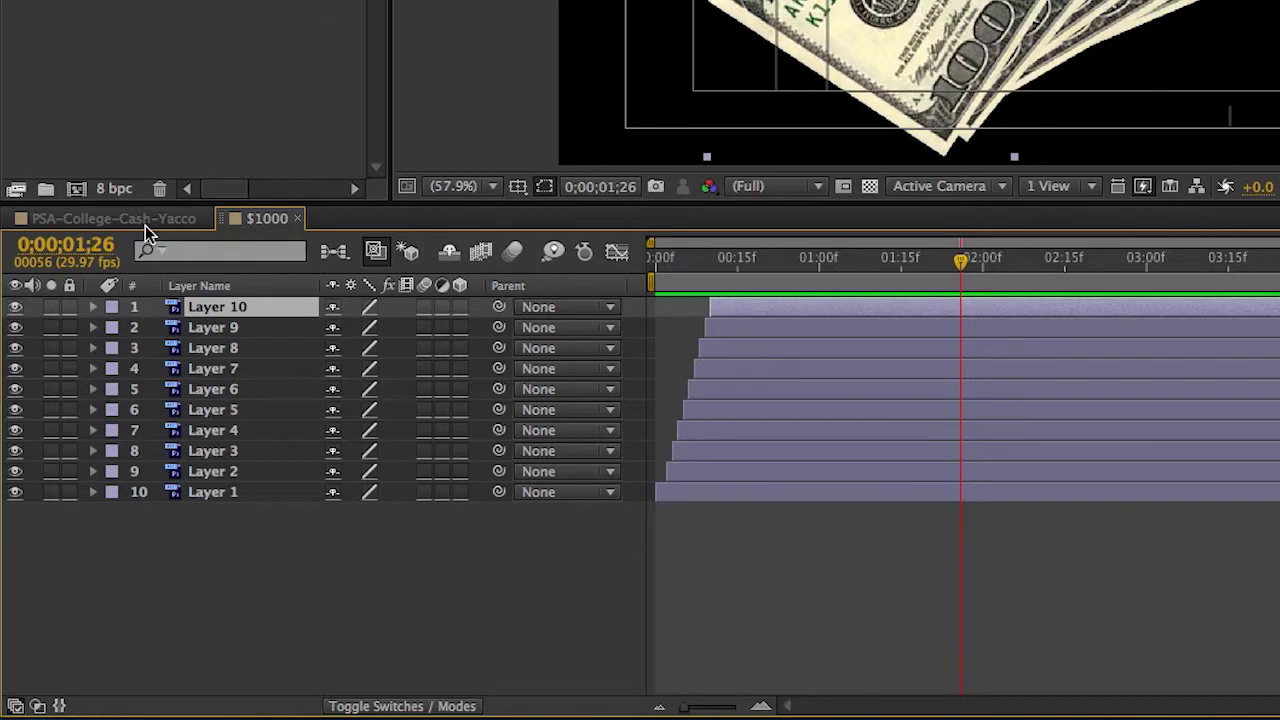
Step: Add the $1000 composition as the top layer of PSA-College-Cash-Yacco and shift it to start at 0;00;13;05
{"action": "left_click", "coordinate": [72, 523]}
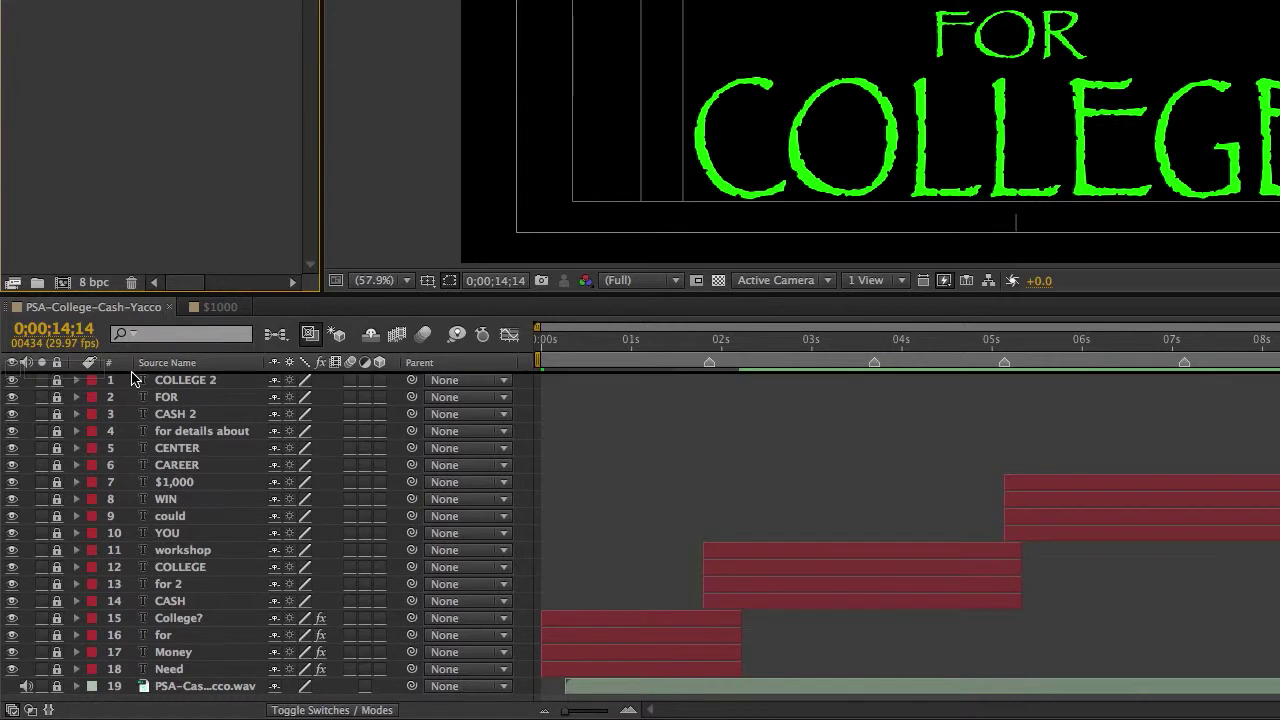
{"action": "left_click_drag", "start_coordinate": [131, 378], "coordinate": [131, 378]}
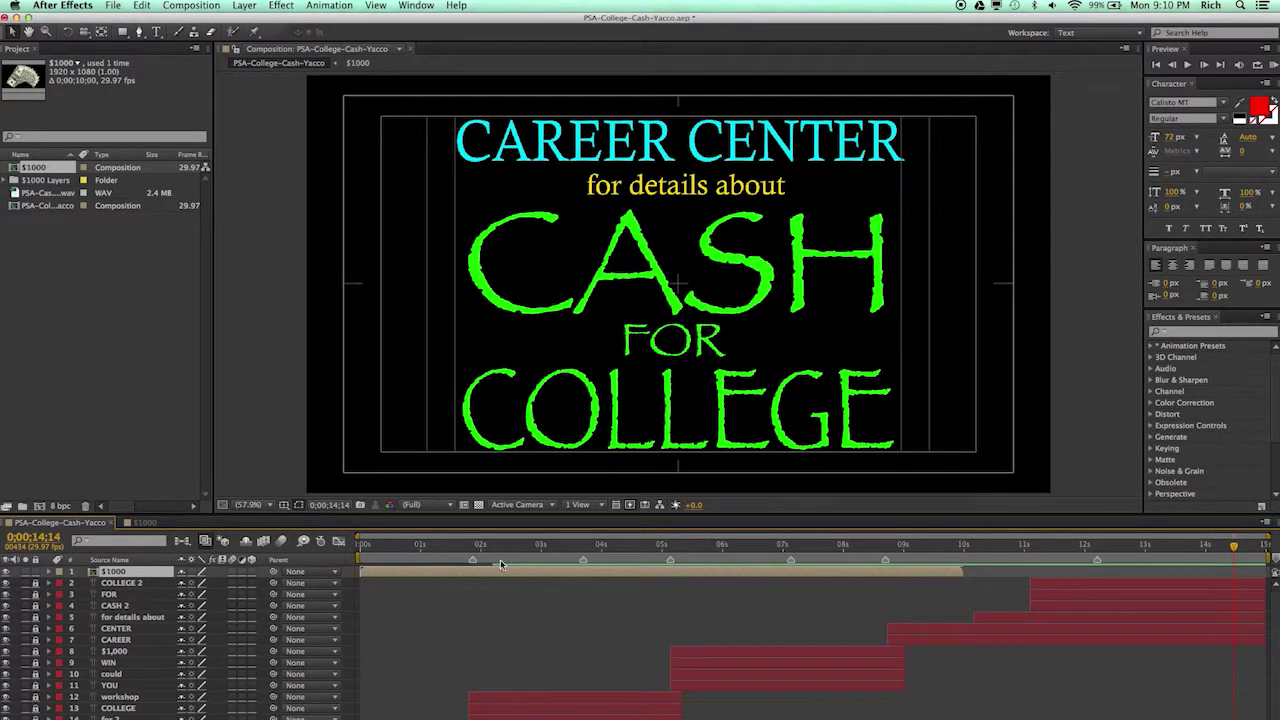
{"action": "left_click_drag", "start_coordinate": [1235, 548], "coordinate": [1156, 548]}
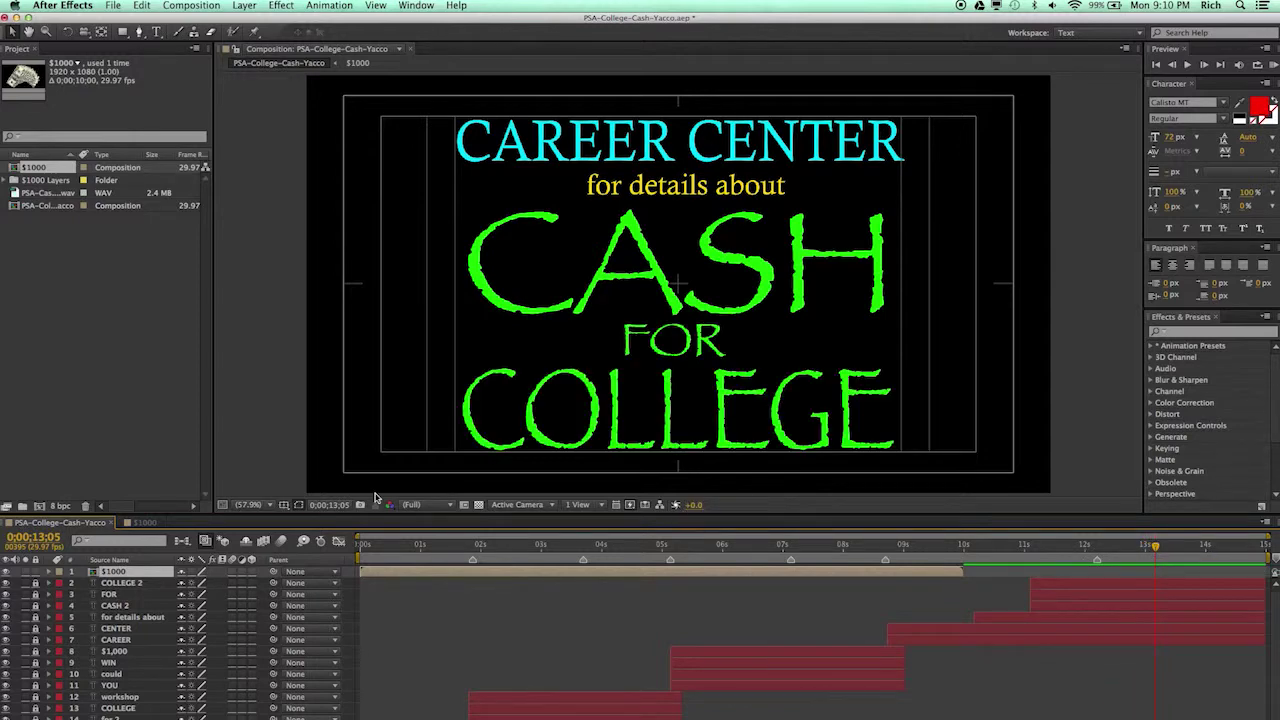
{"action": "left_click_drag", "start_coordinate": [369, 577], "coordinate": [1111, 547]}
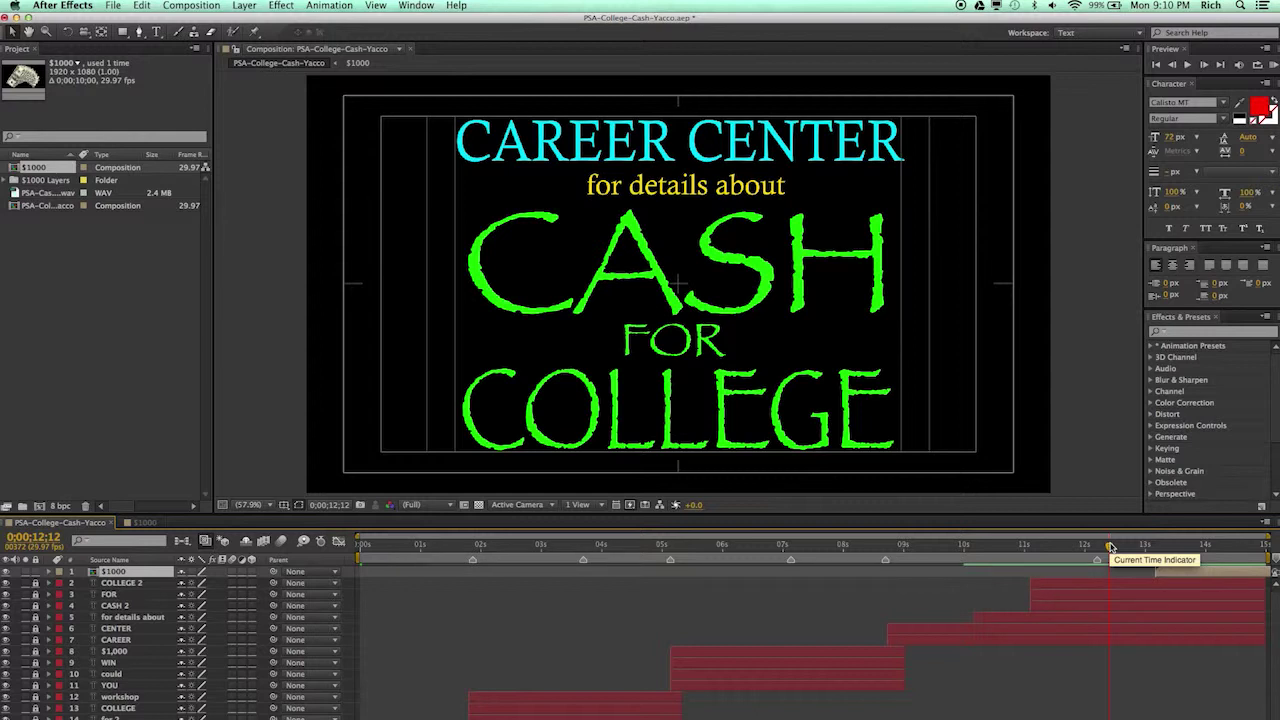
Step: Hide the title and action safe guides and play a RAM preview of the PSA composition
{"action": "key", "text": "apostrophe"}
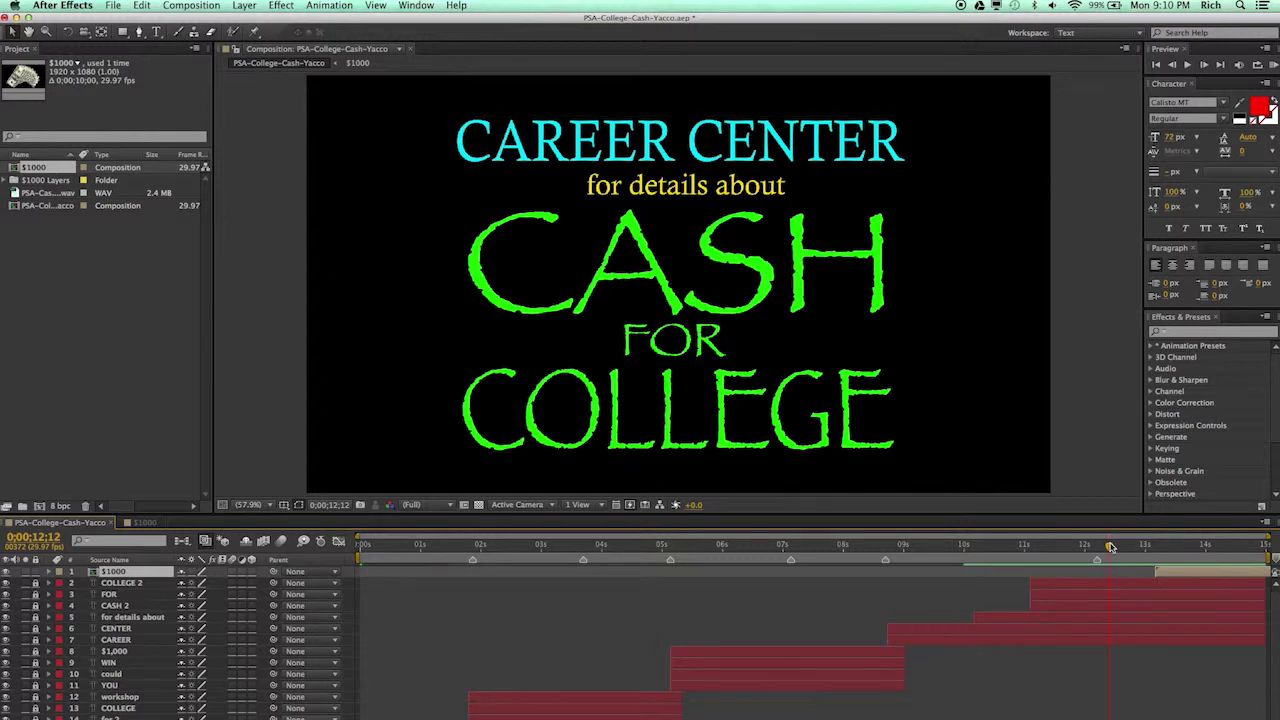
{"action": "key", "text": "KP_0"}
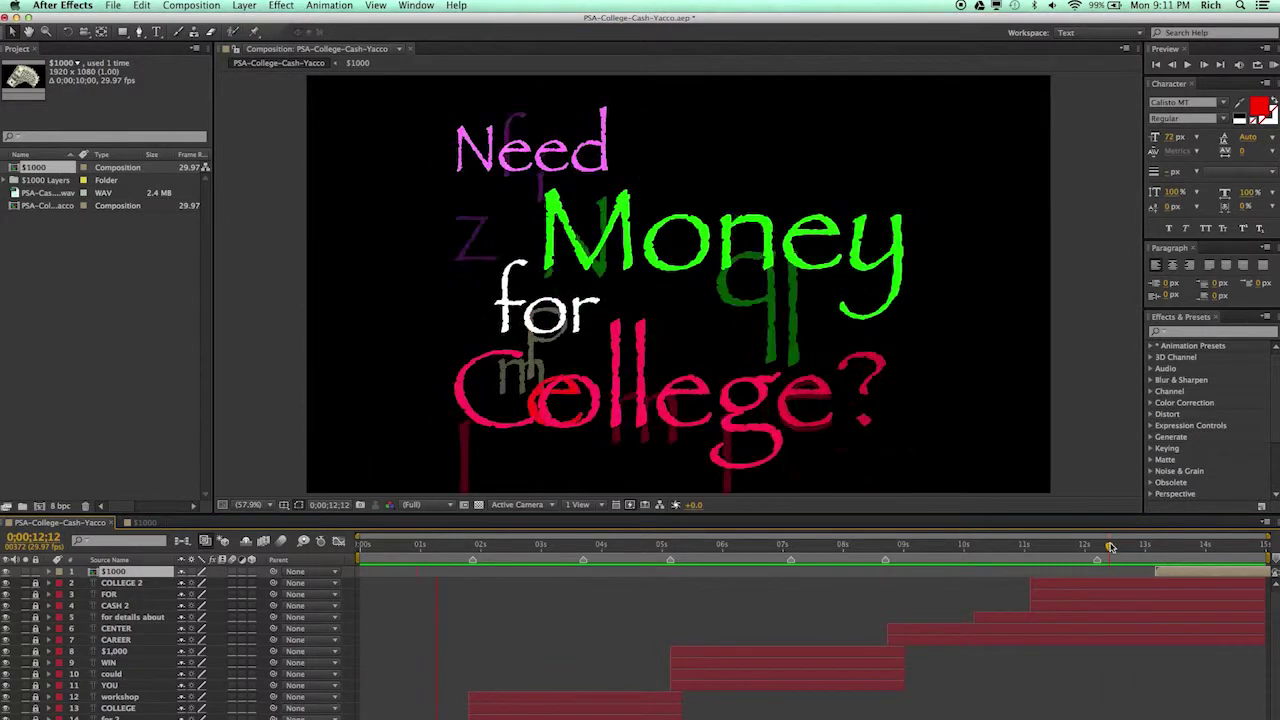